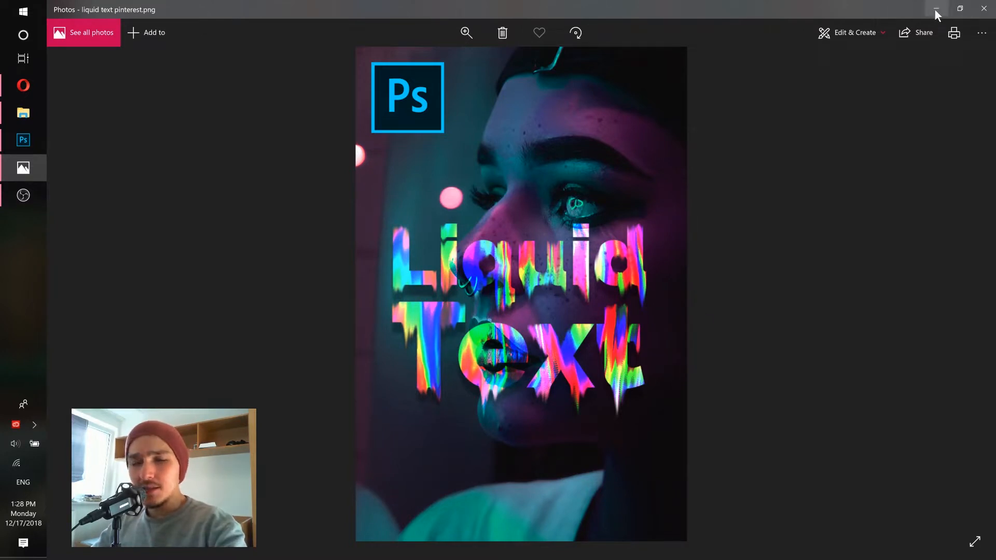
# Switch to Photoshop and create a new 1000 by 1000 pixel RGB document at 300 pixels per inch with a white background
pyautogui.click(24, 141)
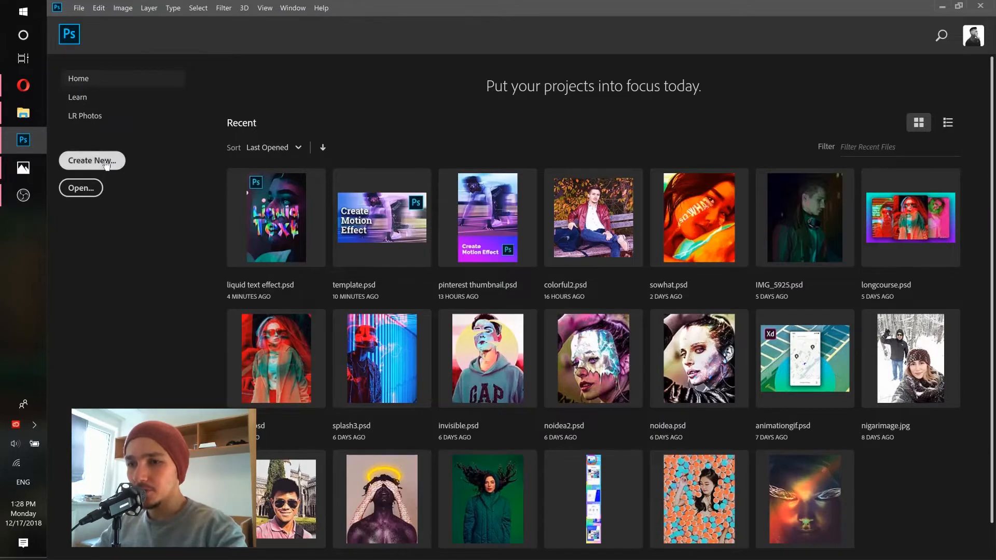
pyautogui.hotkey('ctrl', 'n')
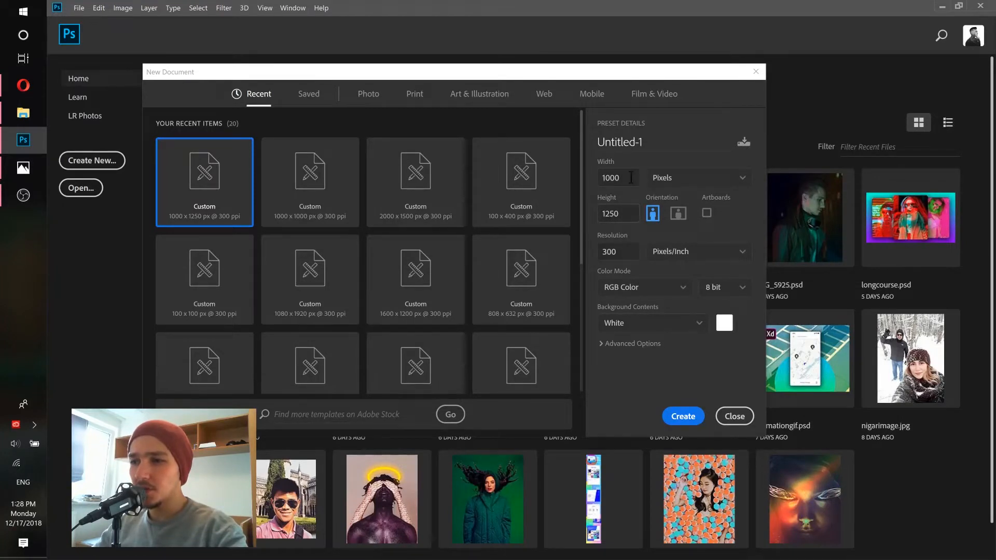
pyautogui.doubleClick(608, 213)
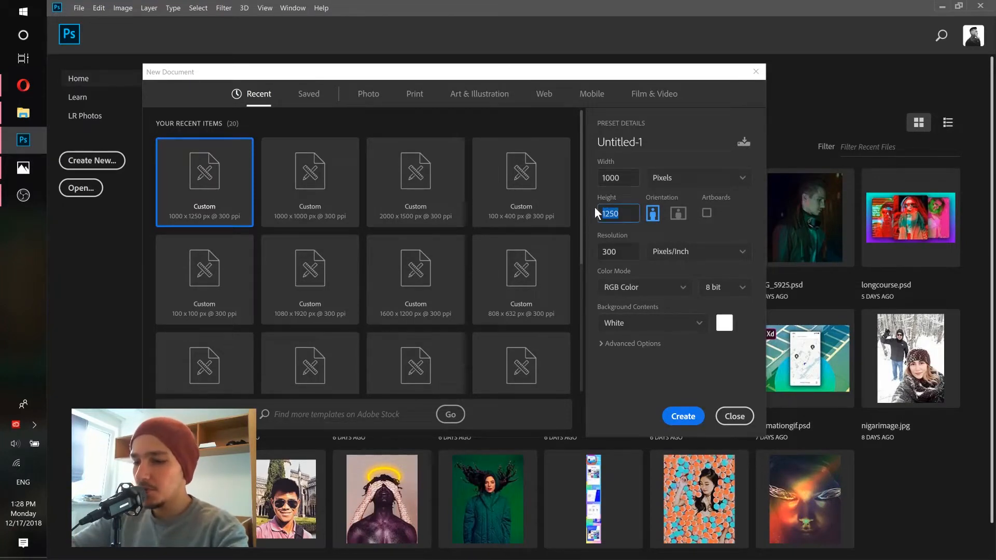
pyautogui.write('1000')
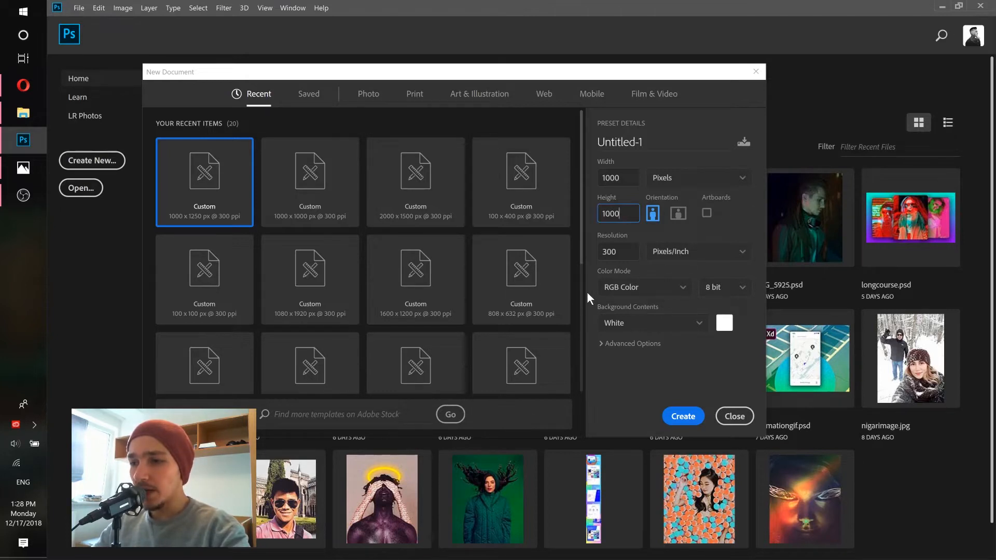
pyautogui.click(676, 420)
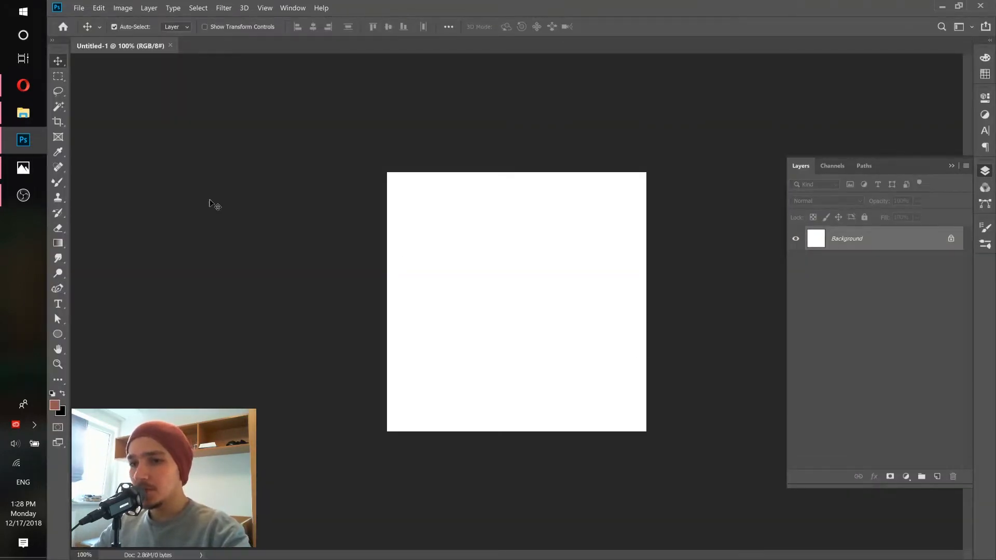
# Place the abstract painting art-by-lonfeldt-682565-unsplash.jpg from the Downloads folder into the new document at its default fitted size
pyautogui.click(27, 116)
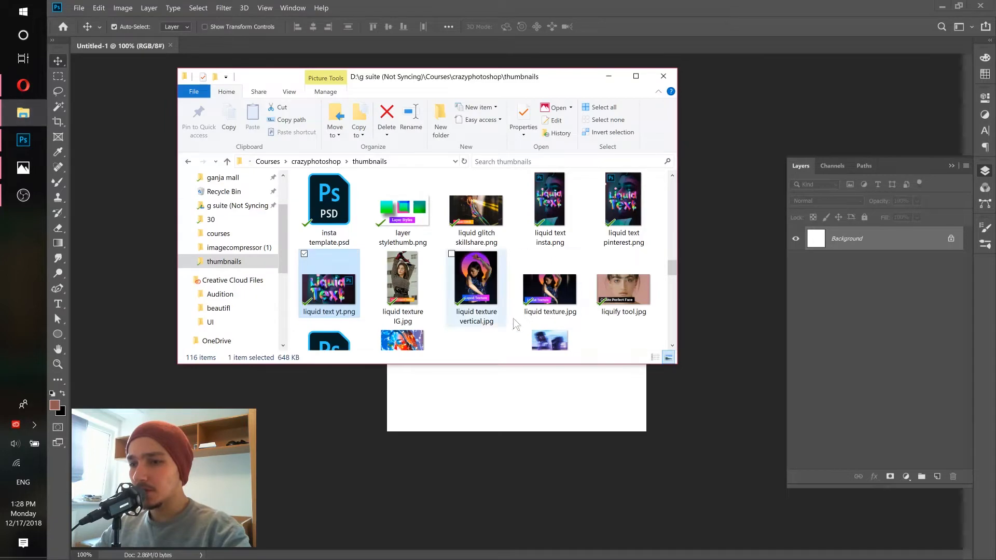
pyautogui.scroll(-3, 233, 275)
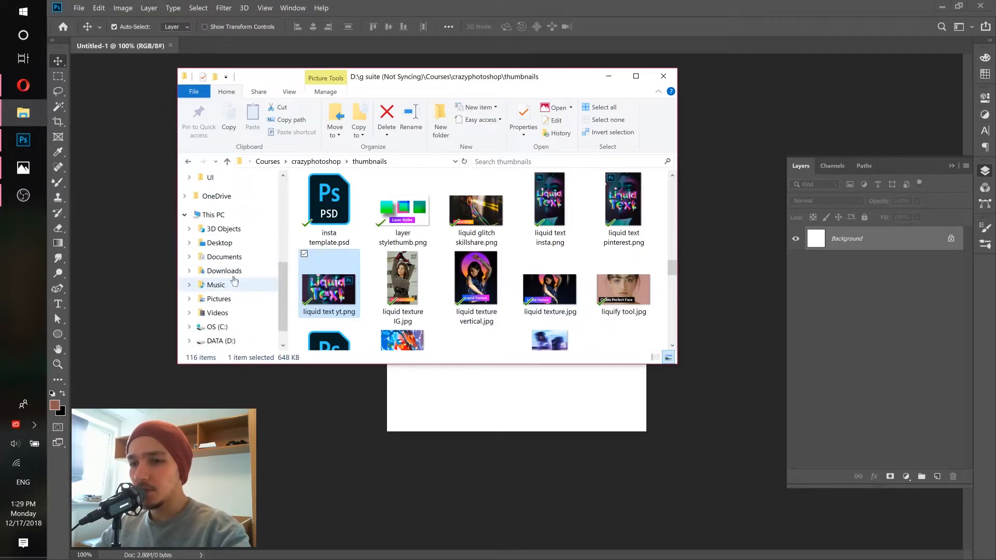
pyautogui.click(224, 270)
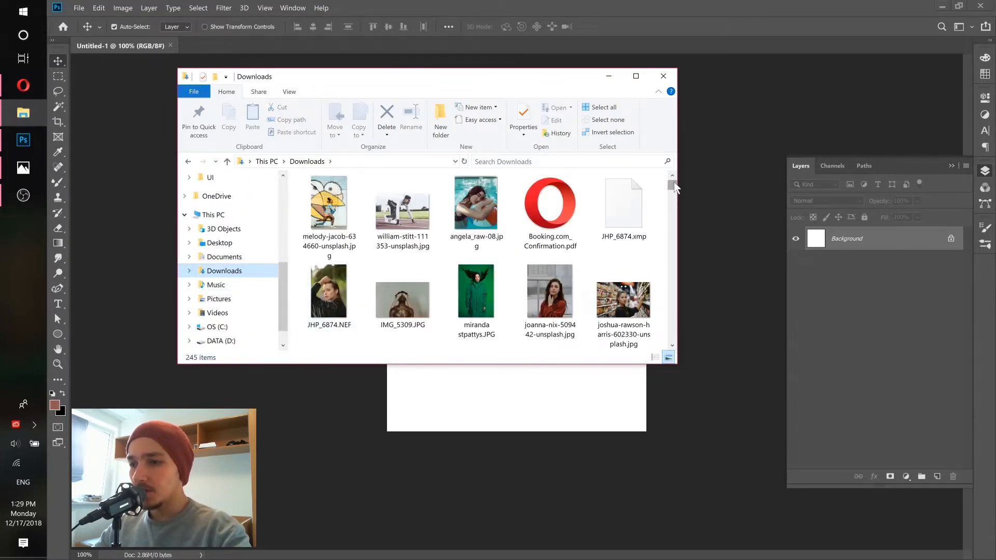
pyautogui.moveTo(673, 182); pyautogui.dragTo(673, 194)
pyautogui.click(397, 322)
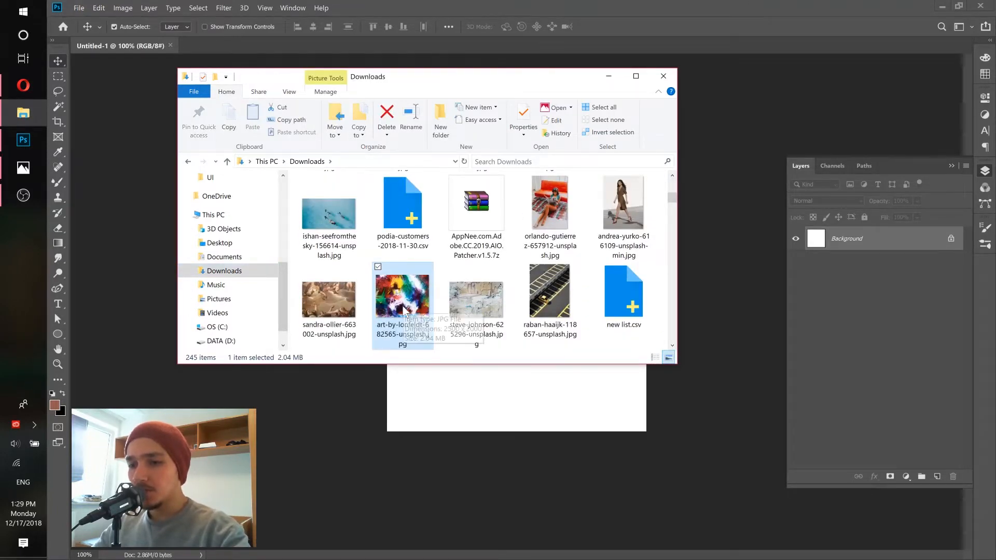
pyautogui.moveTo(408, 297); pyautogui.dragTo(507, 396)
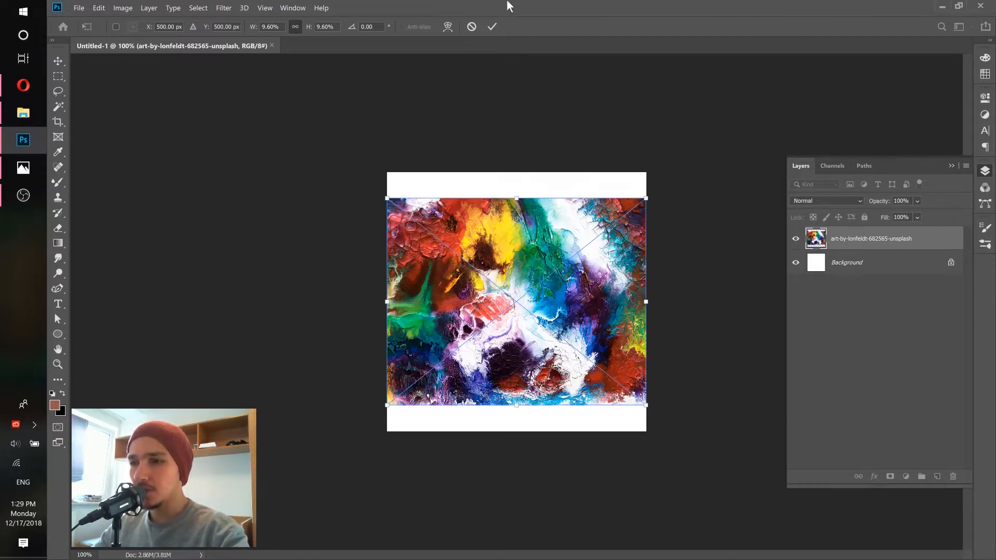
pyautogui.click(492, 27)
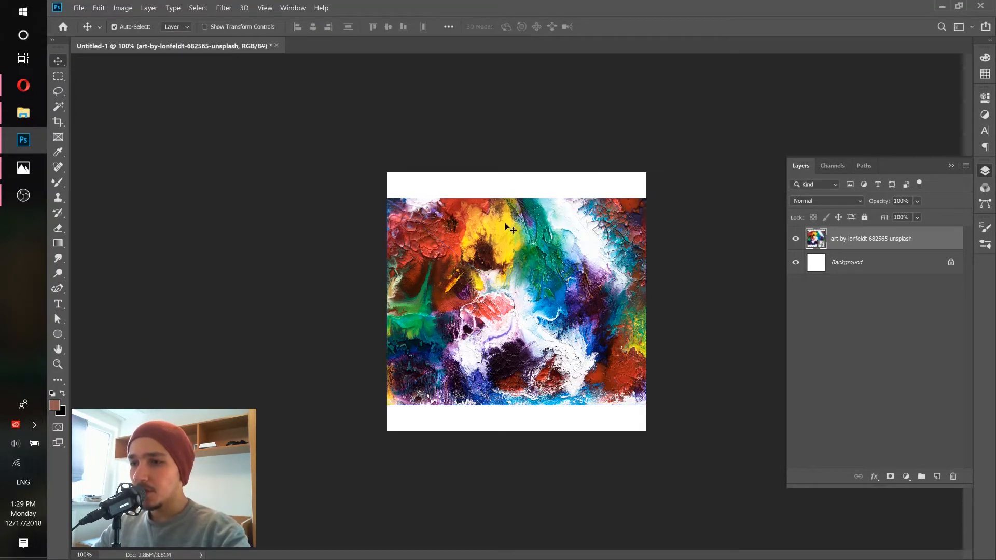
# Open unsplash.com in the Opera browser, search for "painting" and browse the photos, then return to Photoshop
pyautogui.click(23, 85)
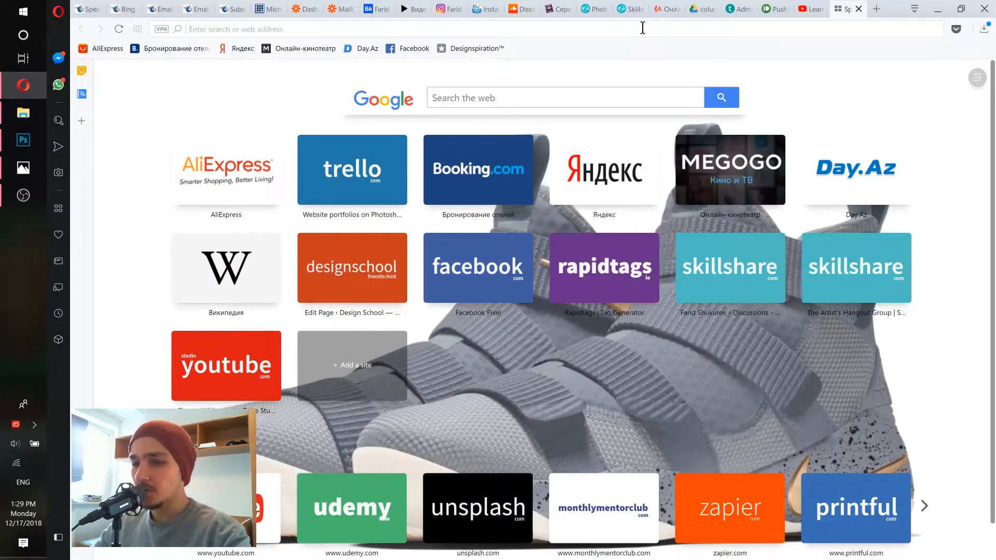
pyautogui.write('unsplash.com')
pyautogui.press('Return')
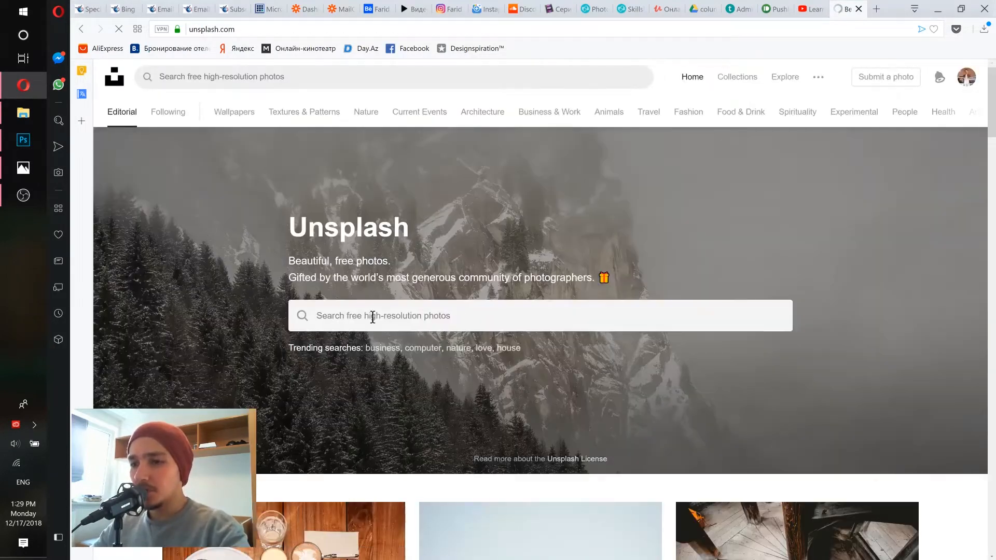
pyautogui.click(374, 317)
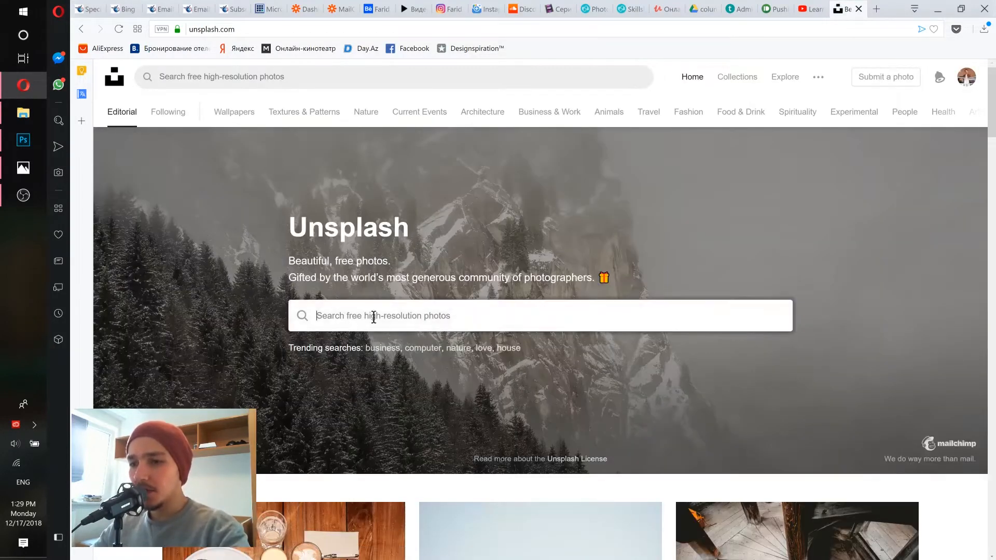
pyautogui.write('p')
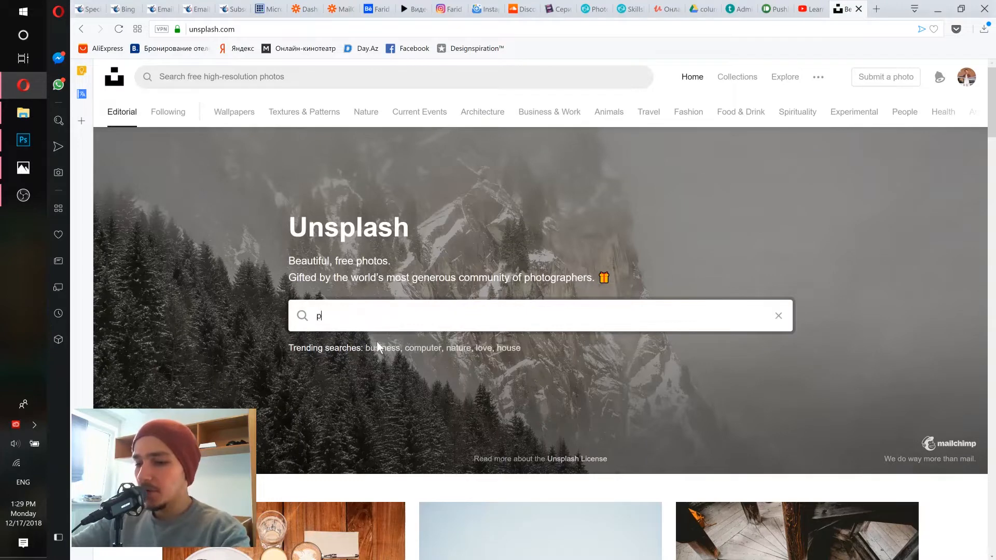
pyautogui.write('ainting')
pyautogui.press('Return')
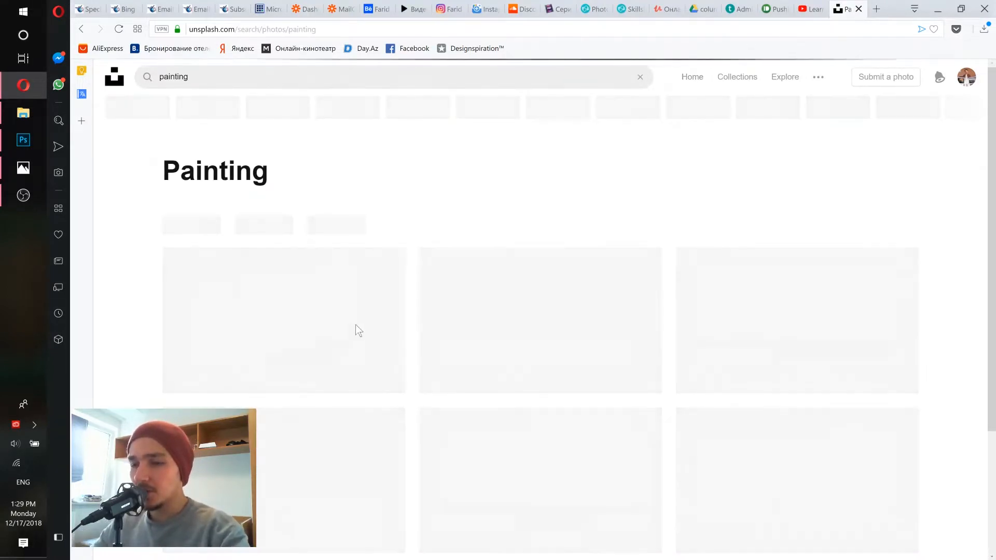
pyautogui.scroll(-5, 489, 230)
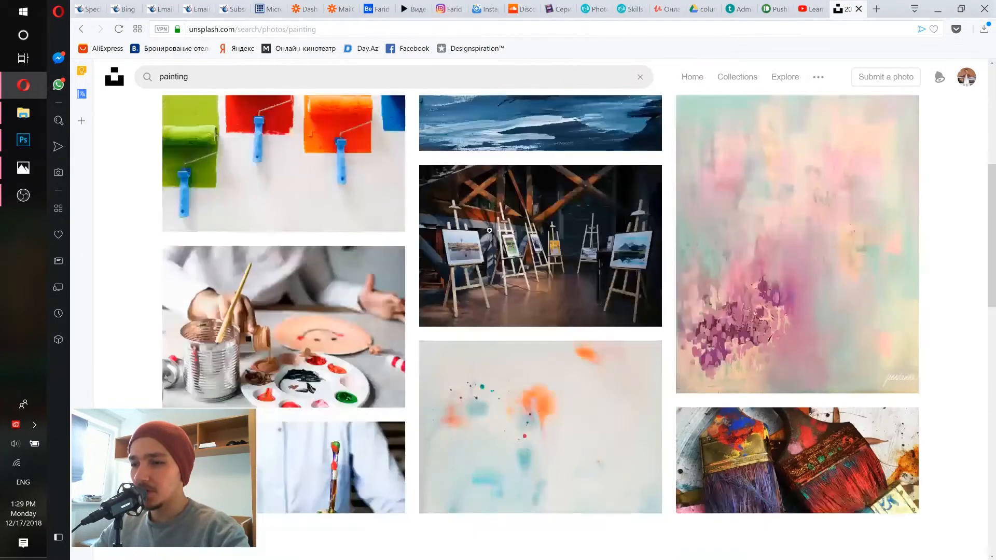
pyautogui.scroll(5, 490, 233)
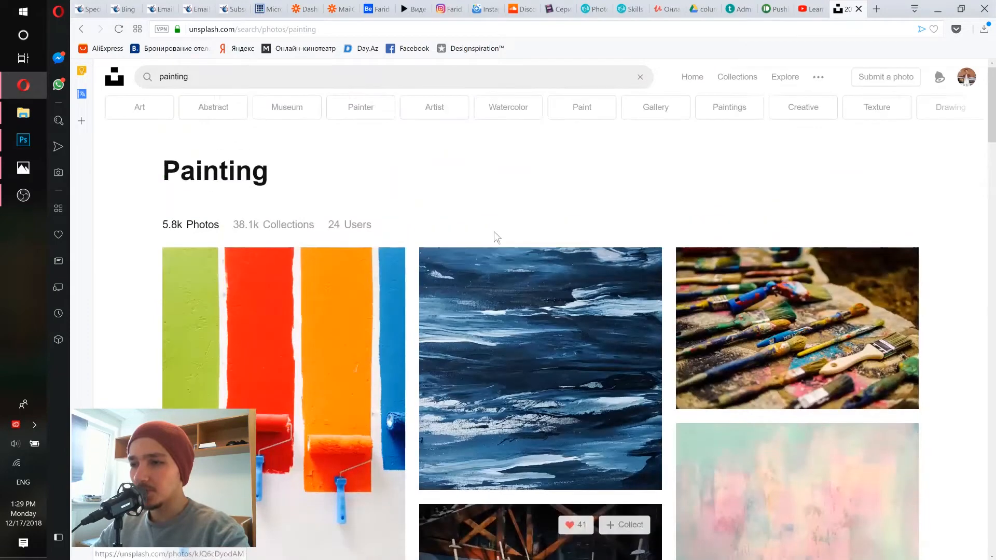
pyautogui.click(940, 9)
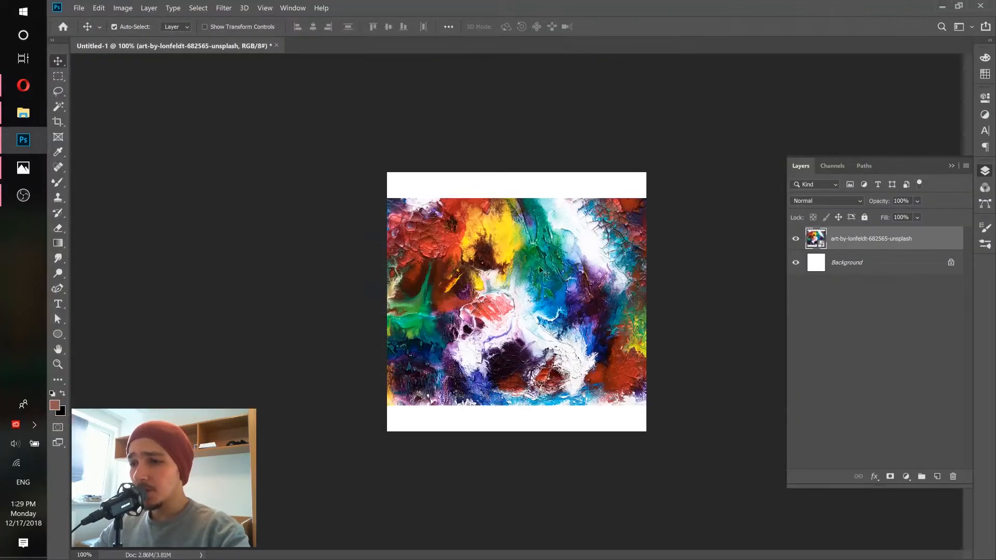
# Delete the Background layer and add a new empty layer above the painting
pyautogui.click(872, 268)
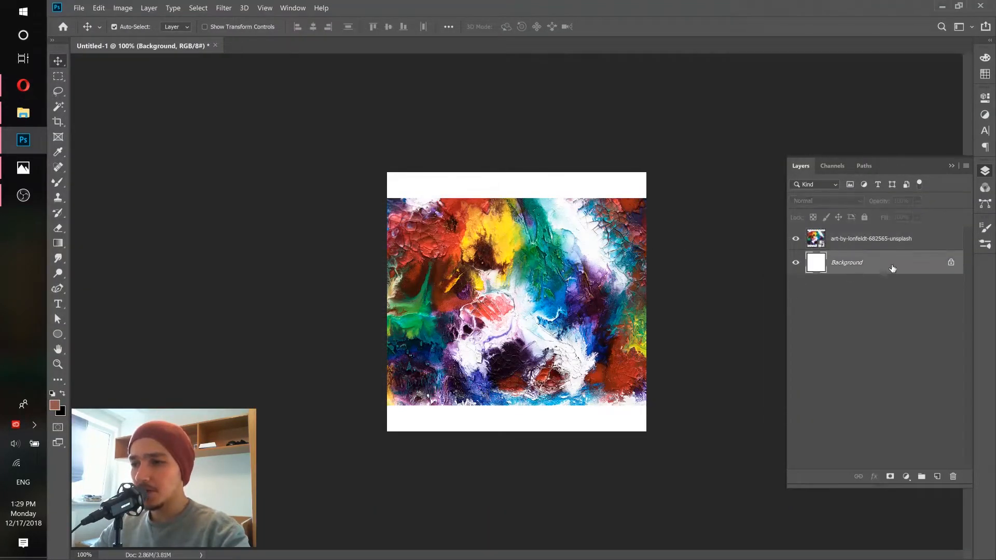
pyautogui.moveTo(892, 267); pyautogui.dragTo(953, 477)
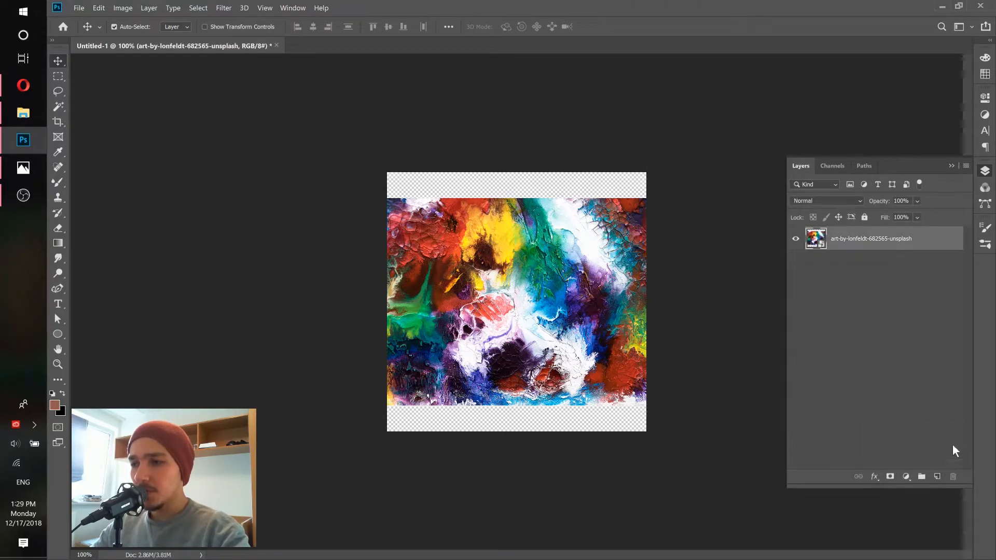
pyautogui.click(937, 476)
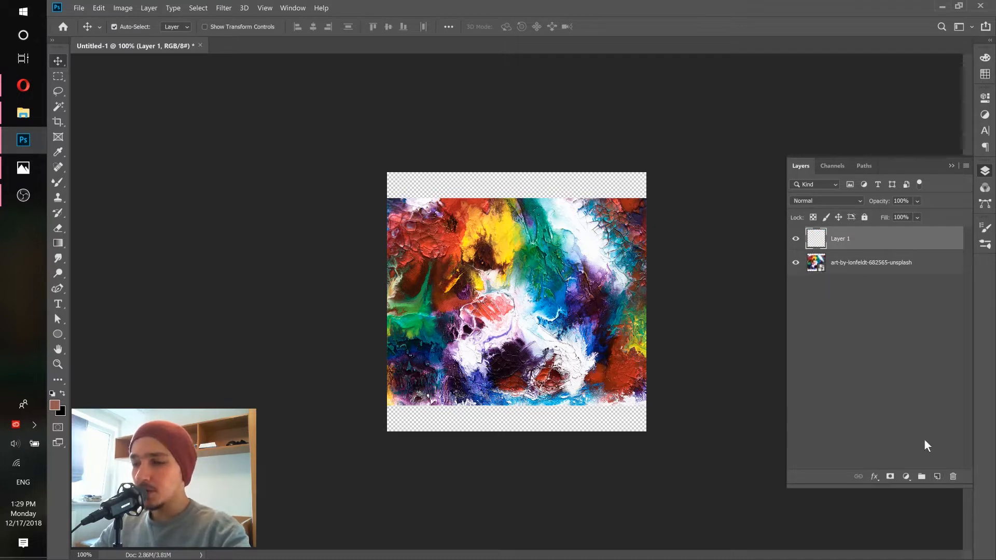
# Add a Hue/Saturation adjustment layer on top with saturation at +100 and the hue lowered so the reds turn magenta
pyautogui.click(906, 477)
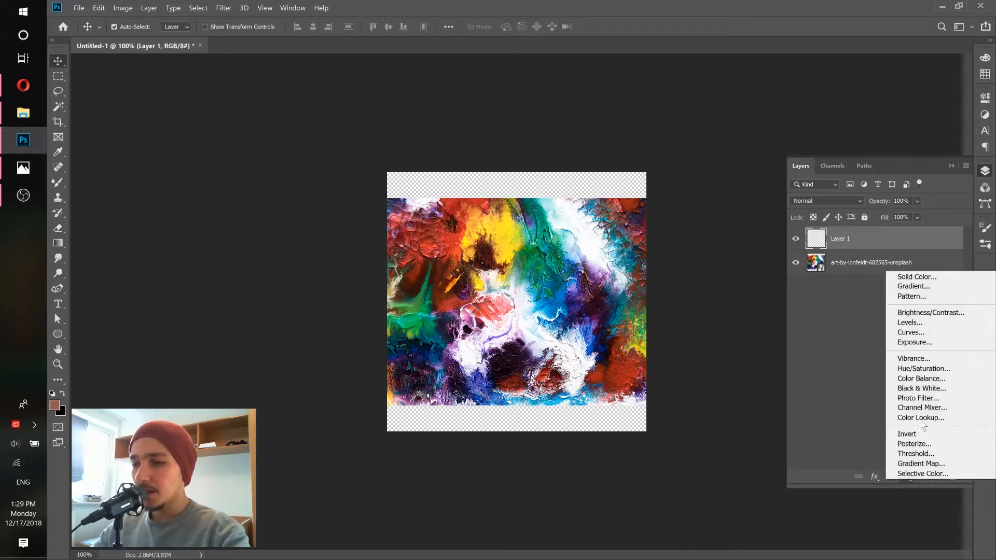
pyautogui.click(919, 369)
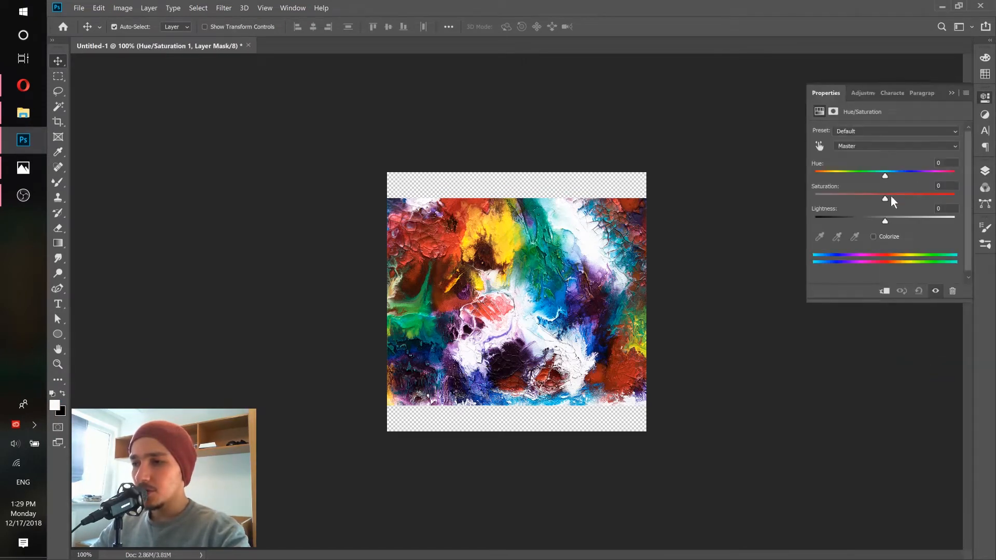
pyautogui.moveTo(891, 197); pyautogui.dragTo(970, 199)
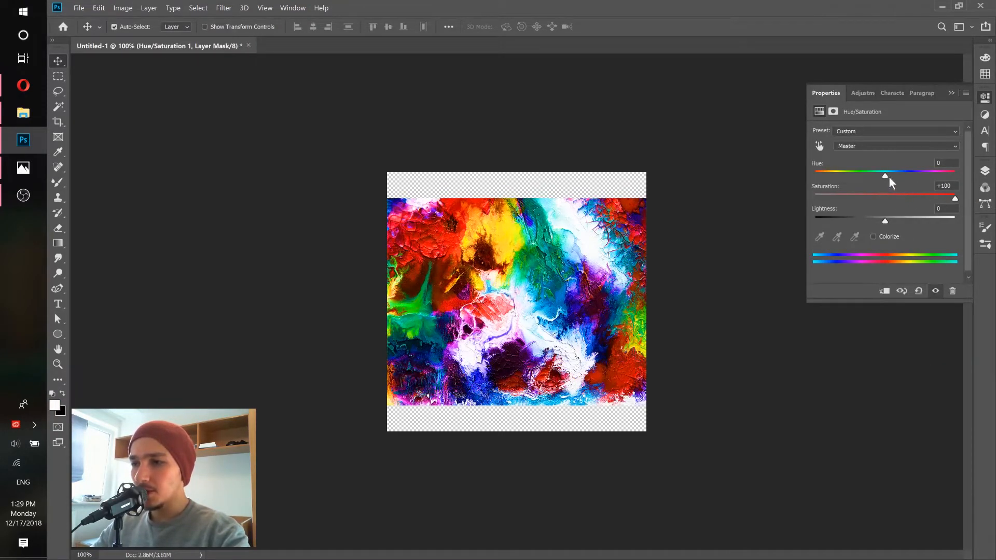
pyautogui.moveTo(888, 176); pyautogui.dragTo(859, 178)
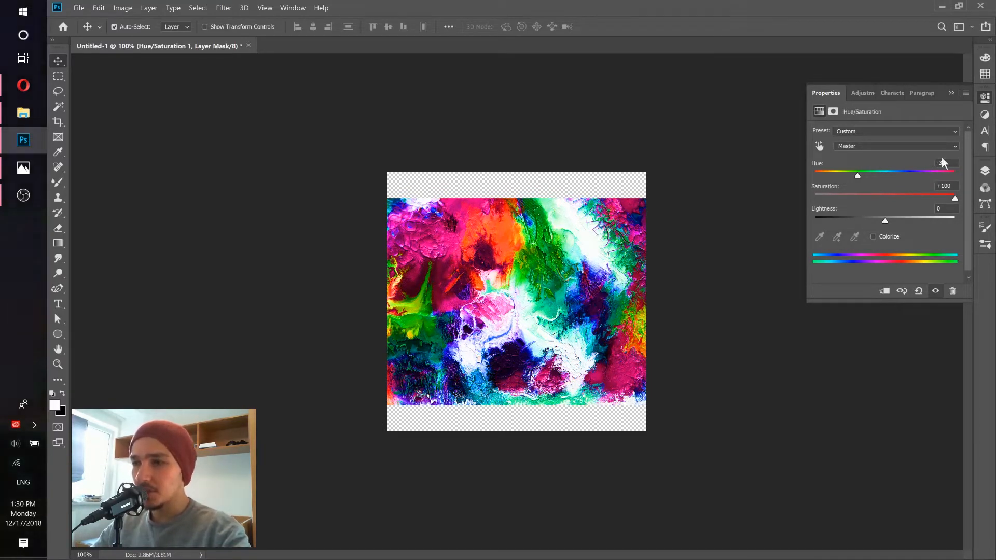
pyautogui.click(985, 172)
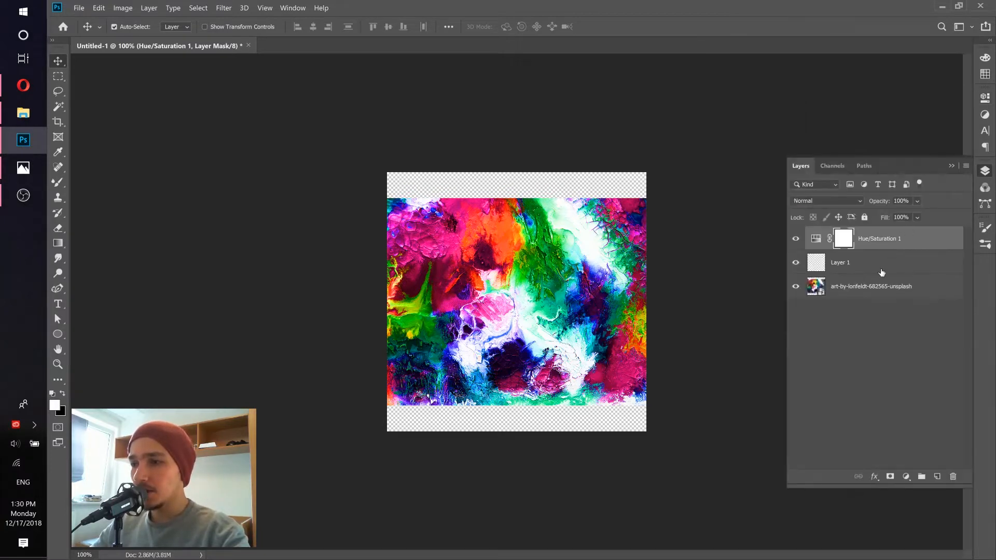
# Select the empty Layer 1 and activate the Mixer Brush Tool
pyautogui.click(880, 270)
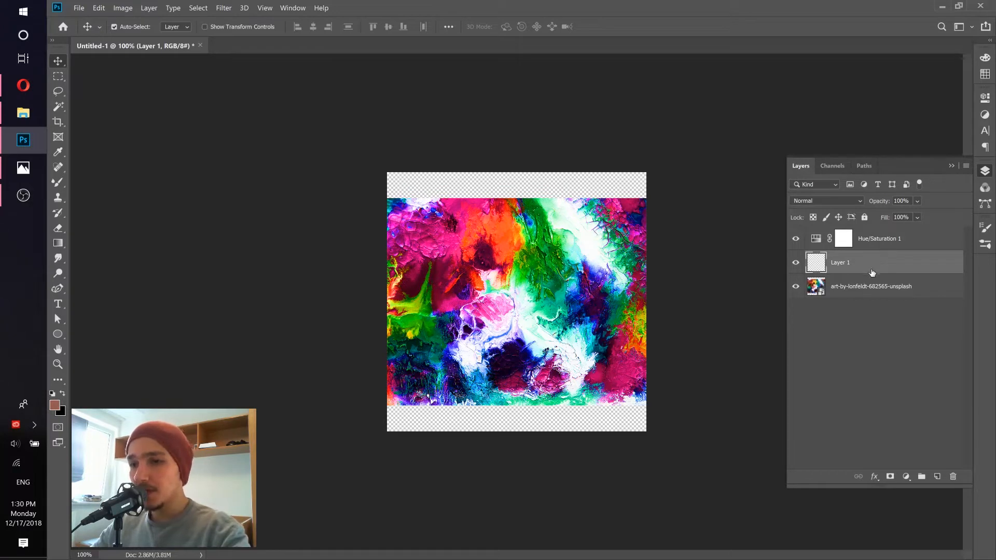
pyautogui.click(55, 180)
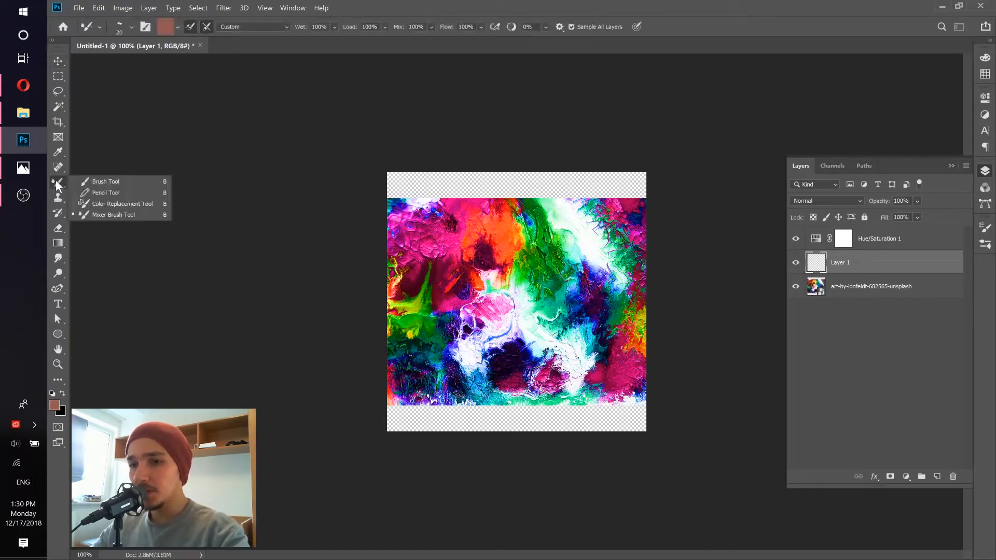
pyautogui.click(96, 214)
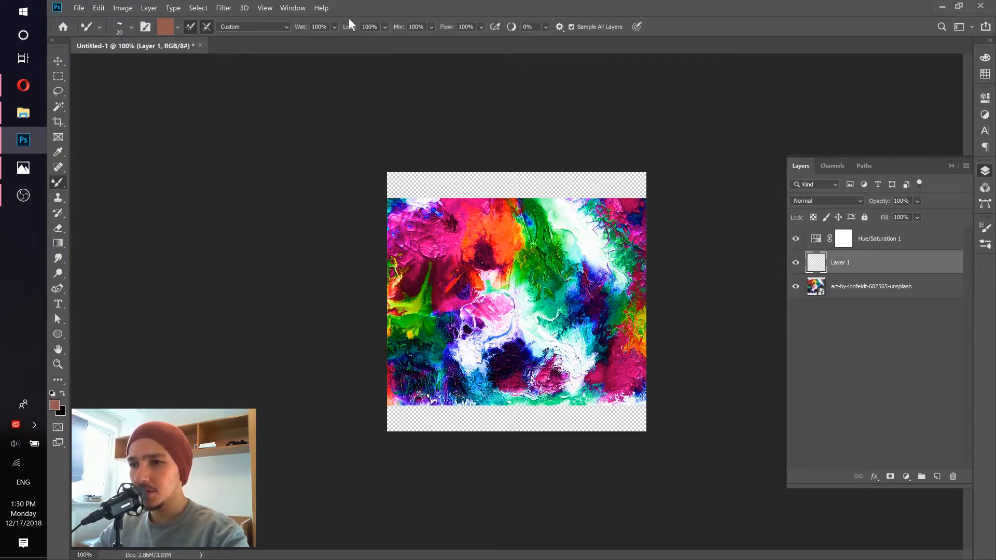
# Switch the Mixer Brush's Load Solid Colors Only option on and back off
pyautogui.click(191, 28)
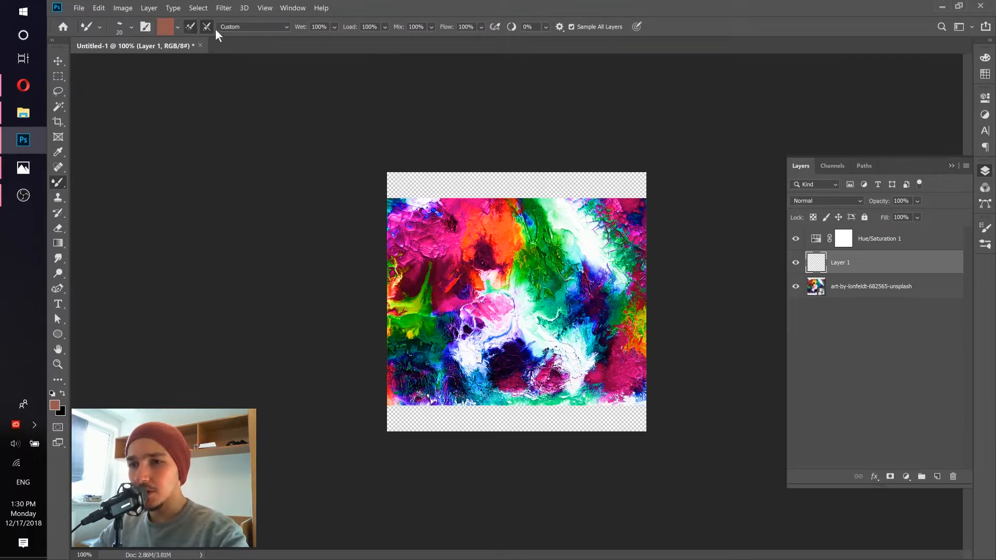
pyautogui.click(178, 27)
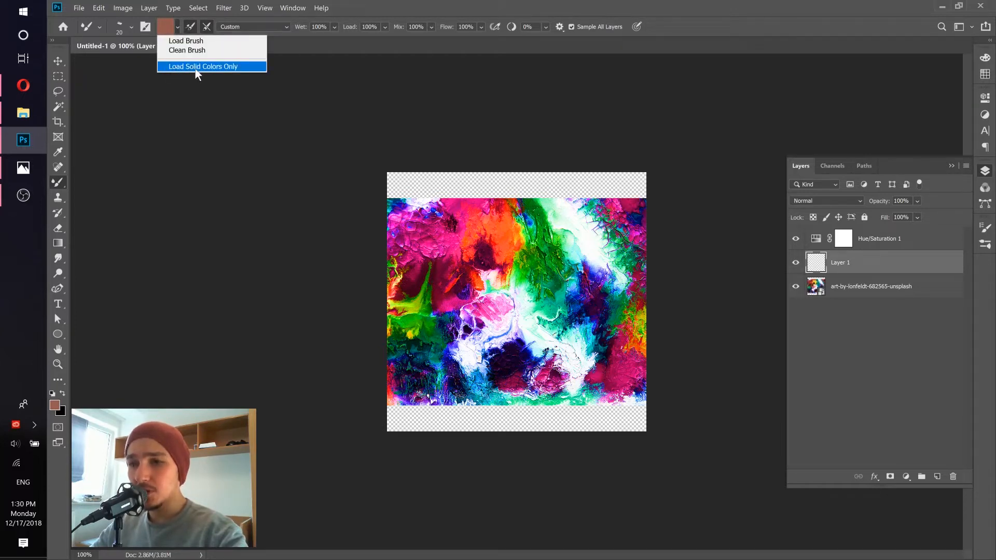
pyautogui.click(196, 68)
pyautogui.click(175, 26)
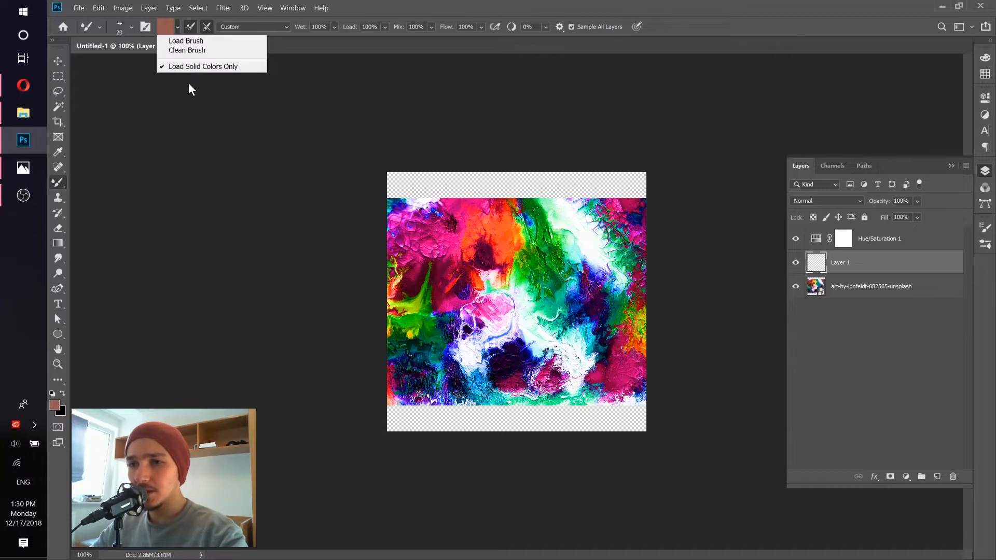
pyautogui.click(180, 65)
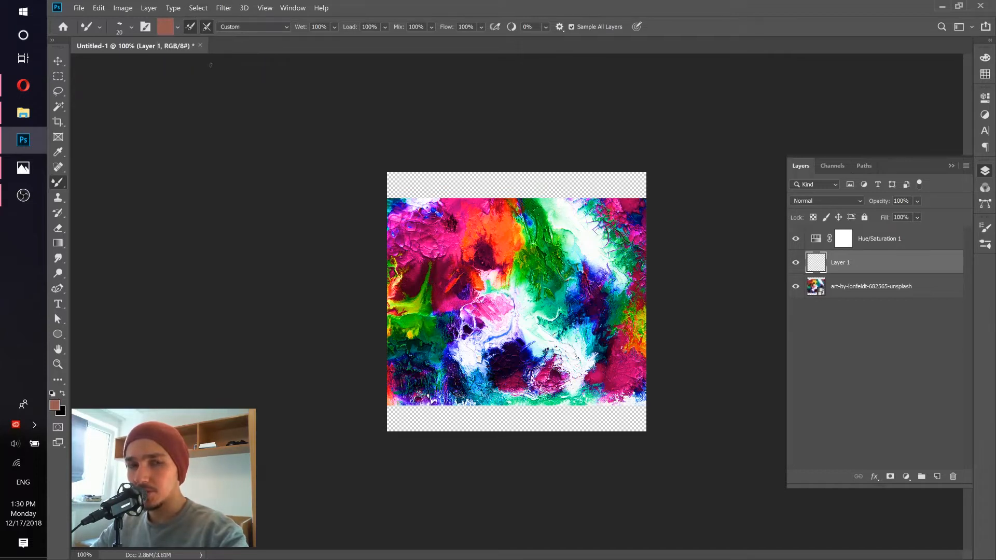
pyautogui.click(129, 27)
pyautogui.click(130, 29)
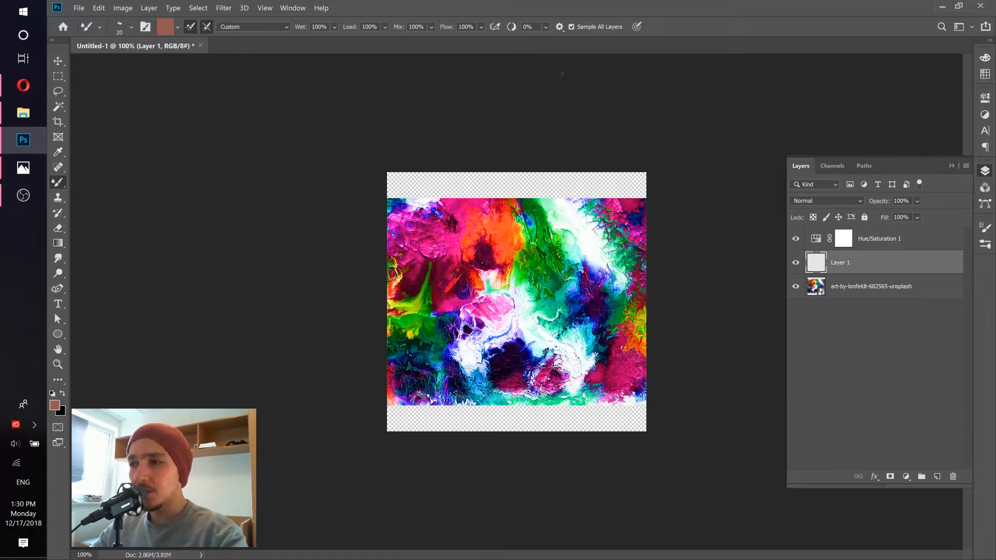
pyautogui.click(985, 243)
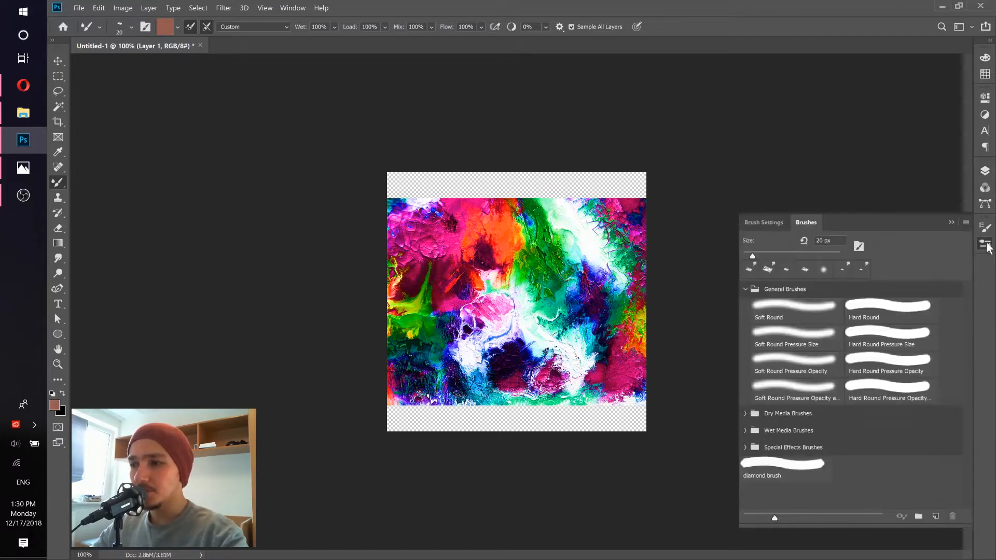
pyautogui.click(766, 220)
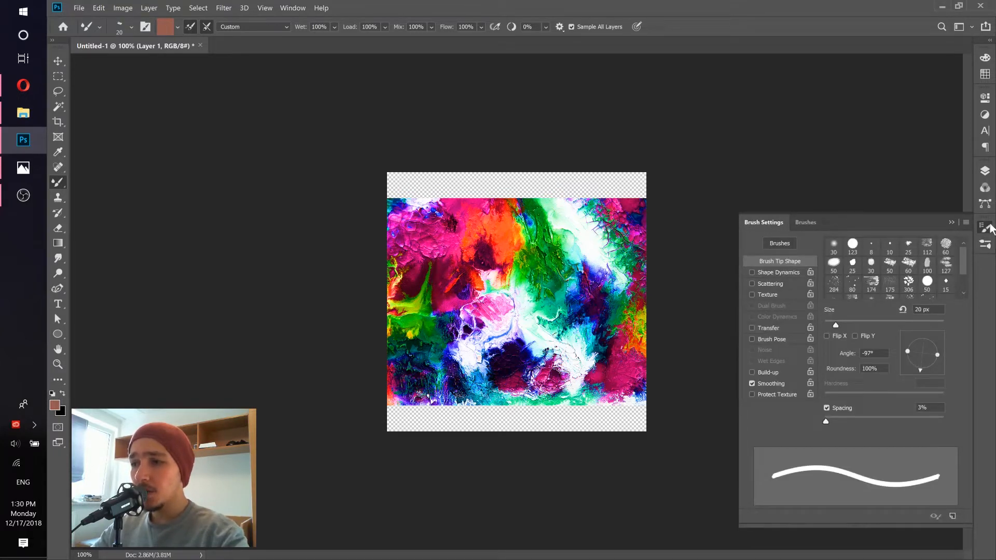
pyautogui.click(293, 8)
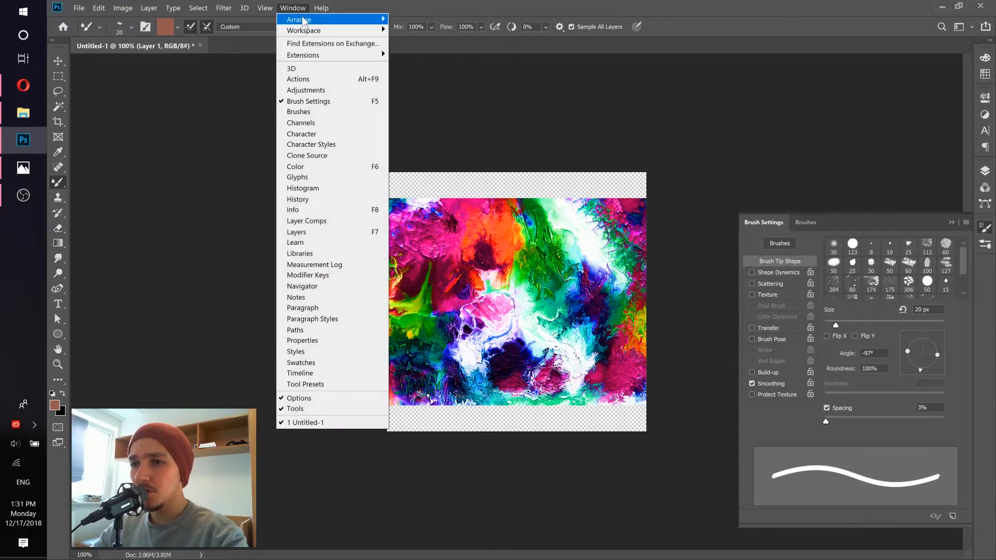
pyautogui.click(331, 101)
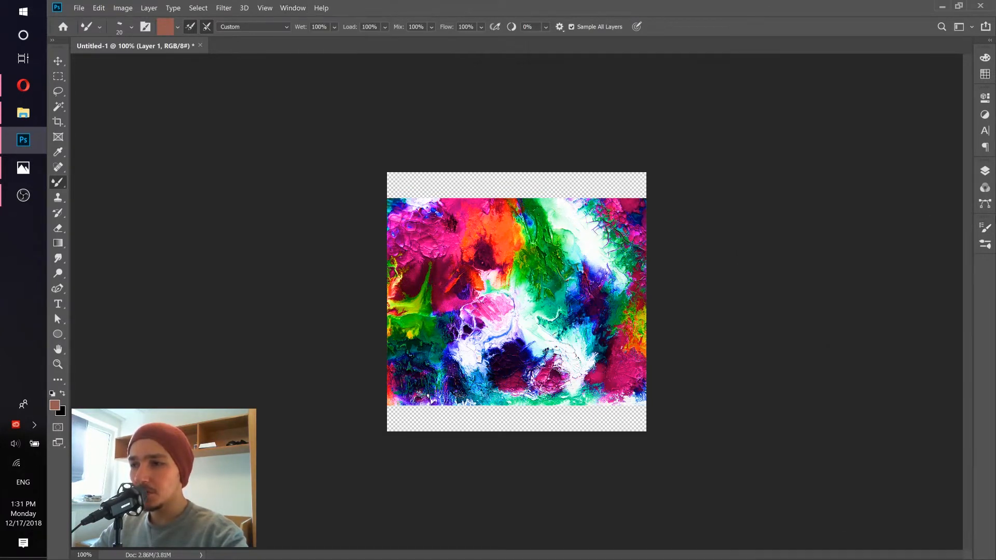
# Give the Mixer Brush the rough 50 px brush tip with 1% spacing, and show the layers again
pyautogui.click(985, 244)
pyautogui.click(758, 219)
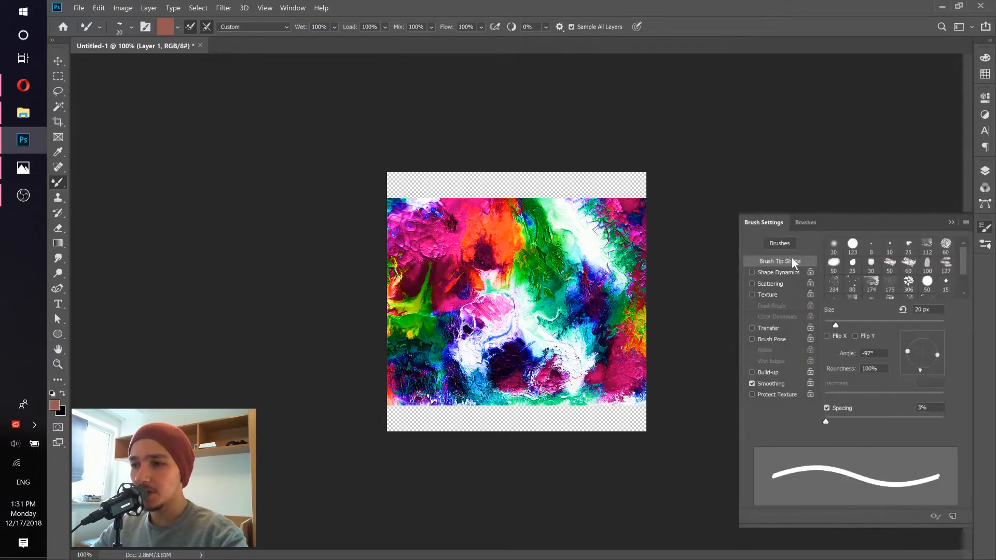
pyautogui.click(890, 265)
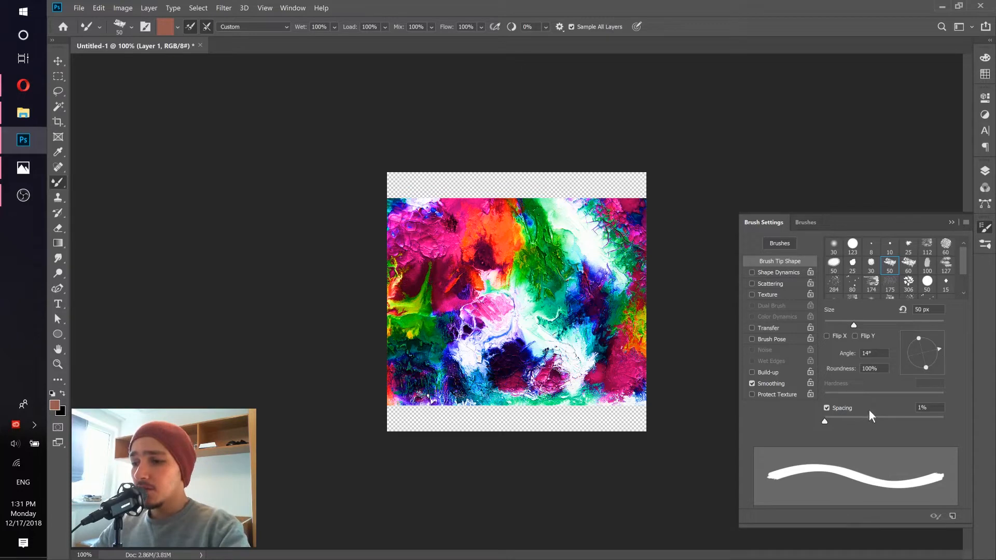
pyautogui.moveTo(829, 421)
pyautogui.mouseDown()
pyautogui.moveTo(903, 423)
pyautogui.moveTo(828, 423)
pyautogui.mouseUp()
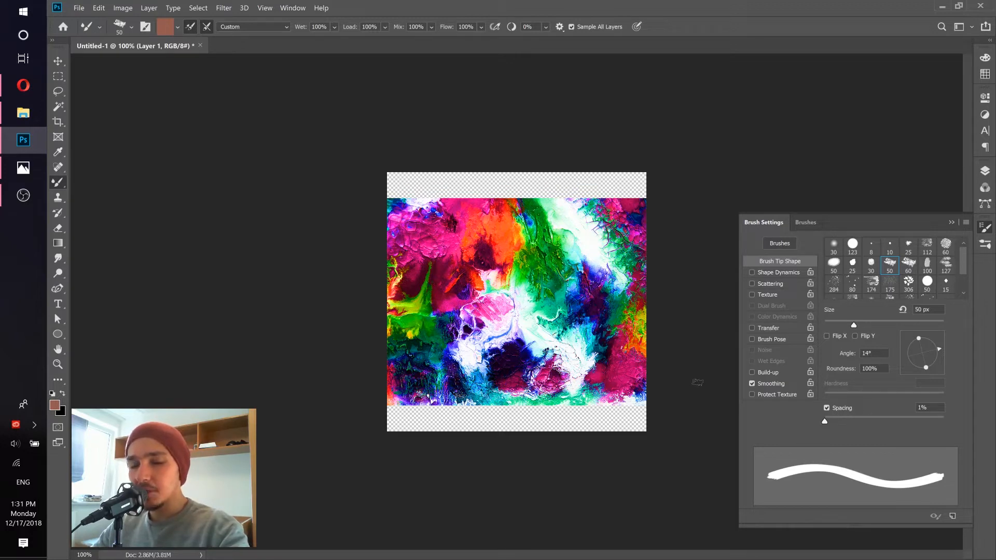
pyautogui.click(950, 222)
pyautogui.click(984, 171)
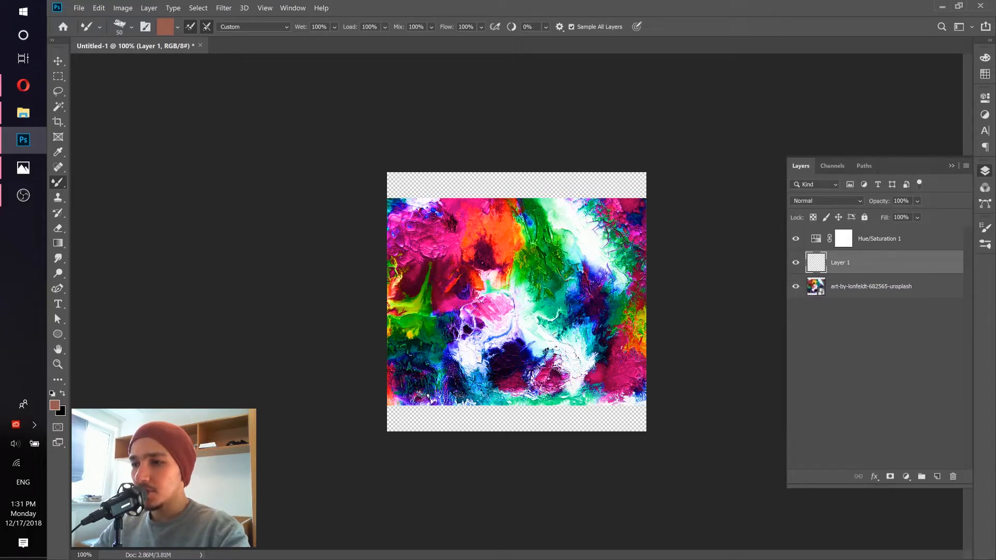
# Set the Mixer Brush size to 95 px and paint vertical strokes over the centre of the painting on Layer 1
pyautogui.scroll(2, 493, 297)
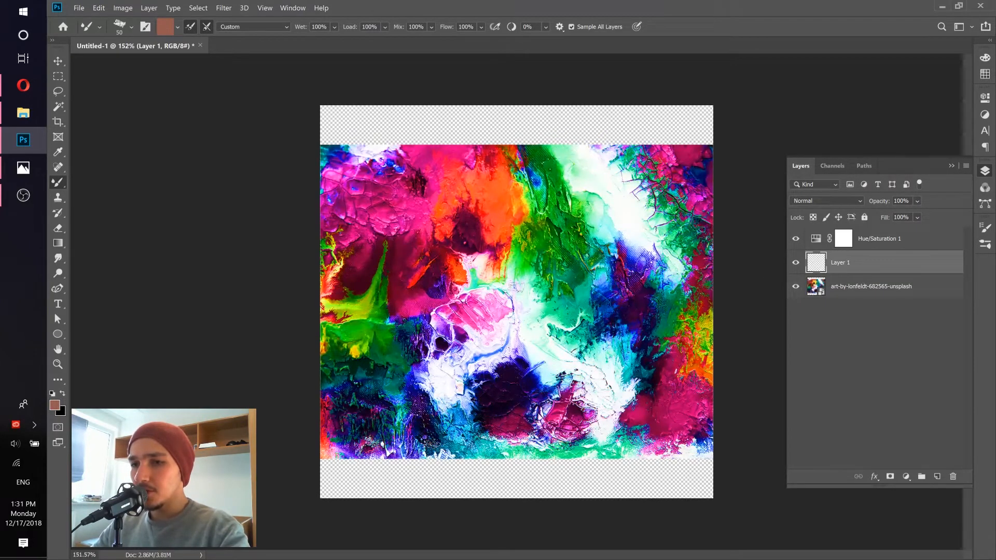
pyautogui.click(131, 26)
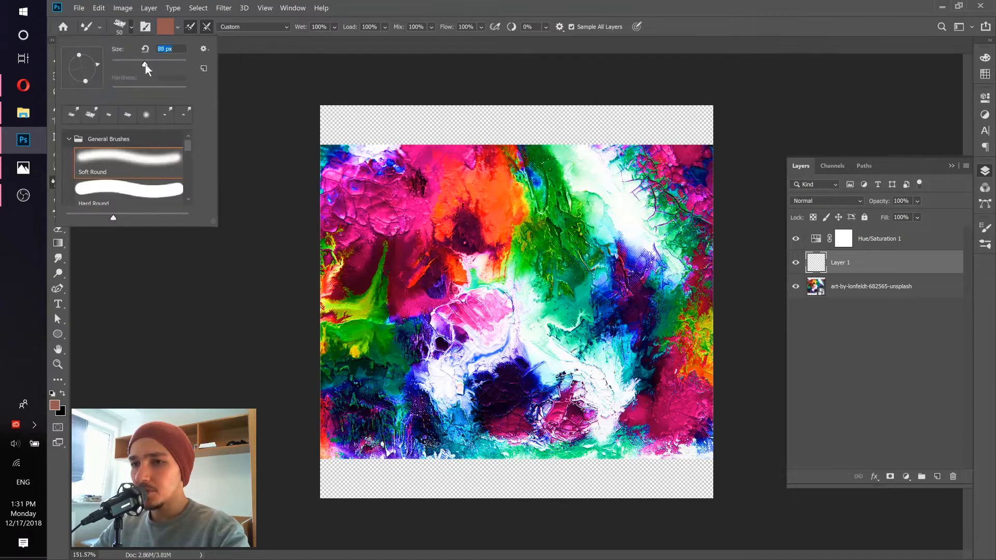
pyautogui.moveTo(145, 65); pyautogui.dragTo(148, 64)
pyautogui.moveTo(499, 233)
pyautogui.mouseDown()
pyautogui.moveTo(481, 383)
pyautogui.moveTo(513, 267)
pyautogui.moveTo(509, 350)
pyautogui.moveTo(530, 260)
pyautogui.moveTo(526, 369)
pyautogui.mouseUp()
pyautogui.moveTo(553, 241); pyautogui.dragTo(549, 372)
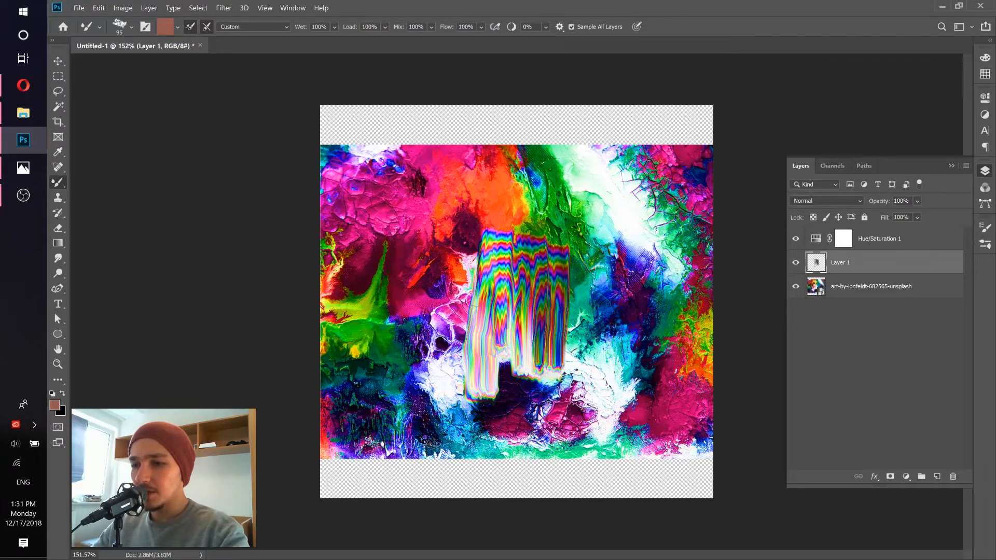
# Enlarge the Mixer Brush to 259 px and widen the painted block with vertical strokes on both sides
pyautogui.moveTo(469, 297); pyautogui.dragTo(512, 297)
pyautogui.moveTo(440, 250); pyautogui.dragTo(445, 397)
pyautogui.moveTo(470, 264)
pyautogui.mouseDown()
pyautogui.moveTo(512, 277)
pyautogui.moveTo(516, 387)
pyautogui.mouseUp()
pyautogui.moveTo(565, 249); pyautogui.dragTo(566, 386)
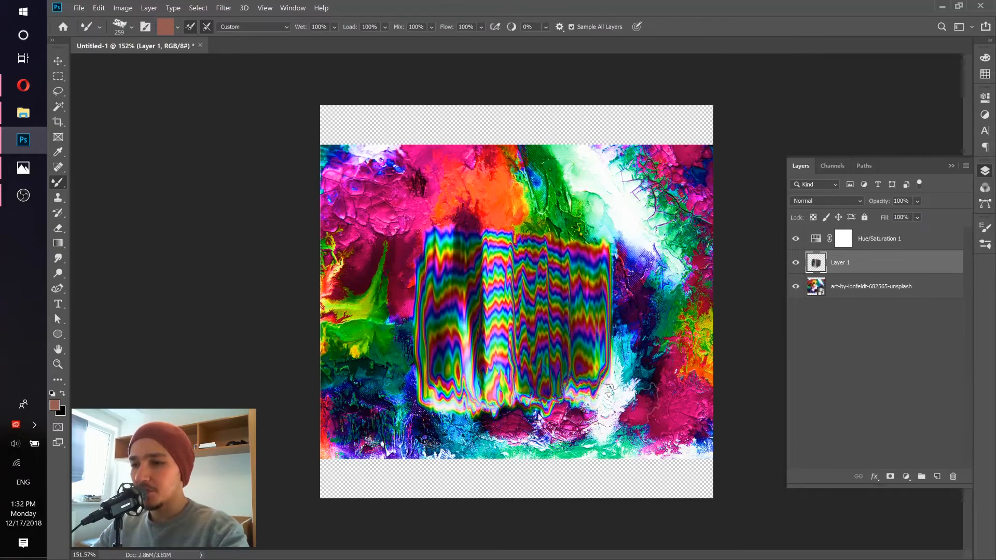
pyautogui.moveTo(609, 418); pyautogui.dragTo(617, 231)
pyautogui.moveTo(561, 340)
pyautogui.mouseDown()
pyautogui.moveTo(549, 283)
pyautogui.moveTo(560, 254)
pyautogui.moveTo(493, 322)
pyautogui.moveTo(493, 244)
pyautogui.moveTo(461, 283)
pyautogui.moveTo(415, 249)
pyautogui.moveTo(430, 217)
pyautogui.mouseUp()
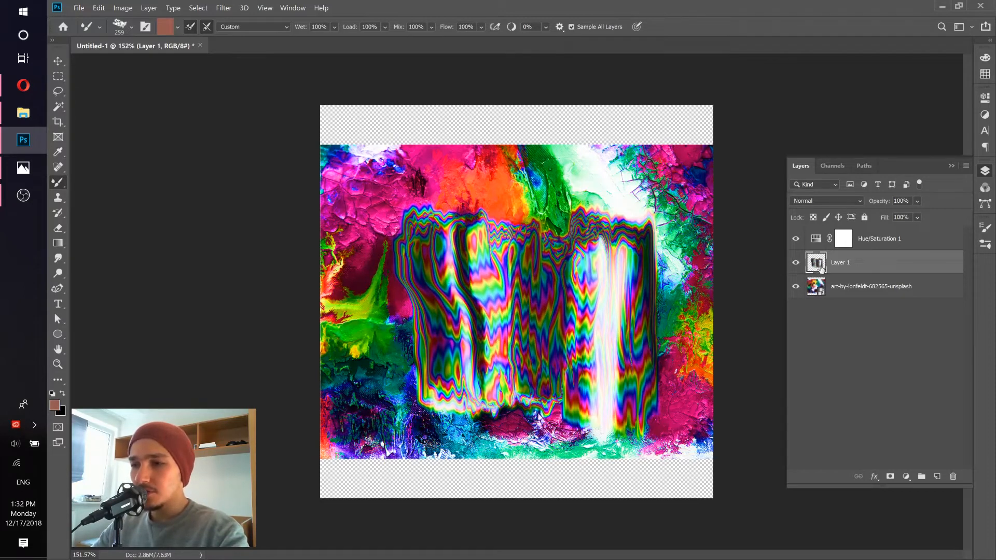
# Smear the painted block with broad horizontal strokes and hide the painting layer
pyautogui.moveTo(573, 226)
pyautogui.mouseDown()
pyautogui.moveTo(431, 245)
pyautogui.moveTo(617, 256)
pyautogui.moveTo(399, 276)
pyautogui.moveTo(421, 309)
pyautogui.moveTo(629, 297)
pyautogui.mouseUp()
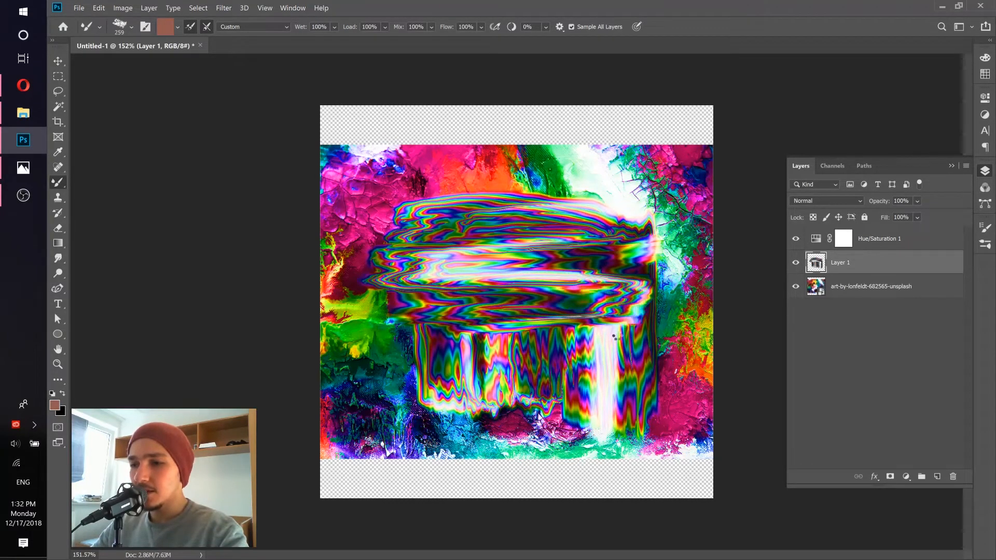
pyautogui.moveTo(604, 343); pyautogui.dragTo(398, 338)
pyautogui.click(795, 287)
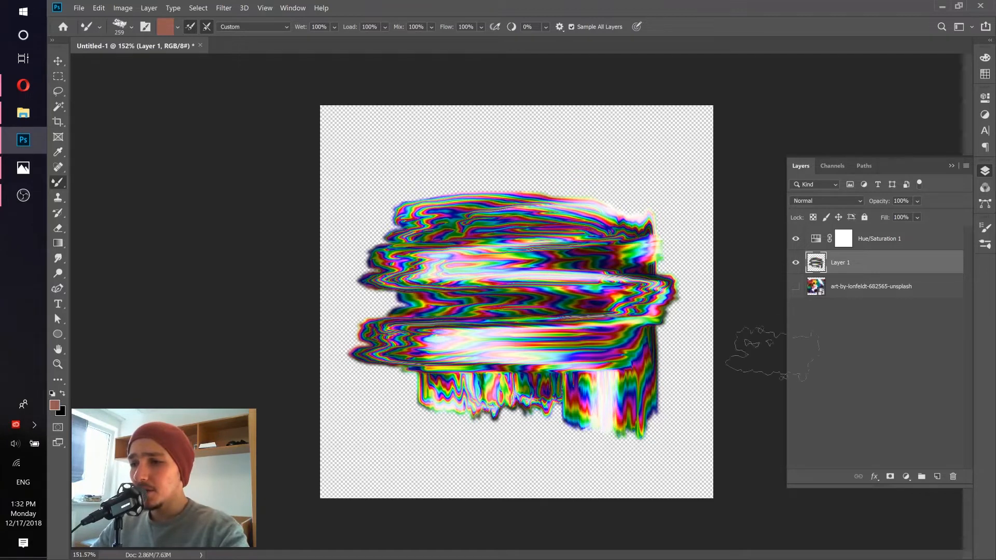
# Paint vertical strokes down across the block on Layer 1 and hide the Hue/Saturation 1 adjustment
pyautogui.moveTo(470, 254)
pyautogui.mouseDown()
pyautogui.moveTo(454, 274)
pyautogui.moveTo(444, 384)
pyautogui.mouseUp()
pyautogui.moveTo(515, 236); pyautogui.dragTo(514, 355)
pyautogui.moveTo(597, 247)
pyautogui.mouseDown()
pyautogui.moveTo(611, 394)
pyautogui.moveTo(592, 381)
pyautogui.mouseUp()
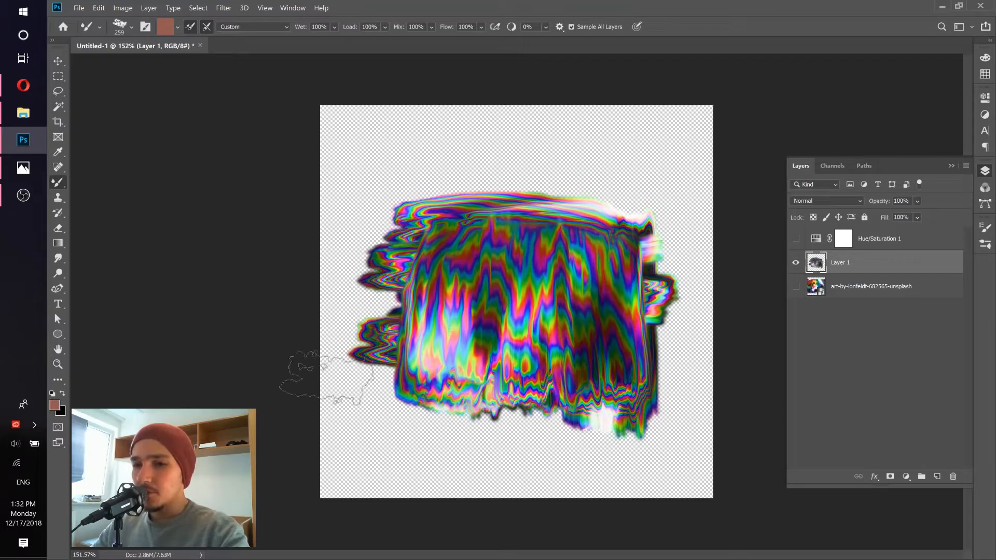
# Add the white text HELLO in Raleway Black, 43 pt, and move it onto the middle of the painted block
pyautogui.click(58, 304)
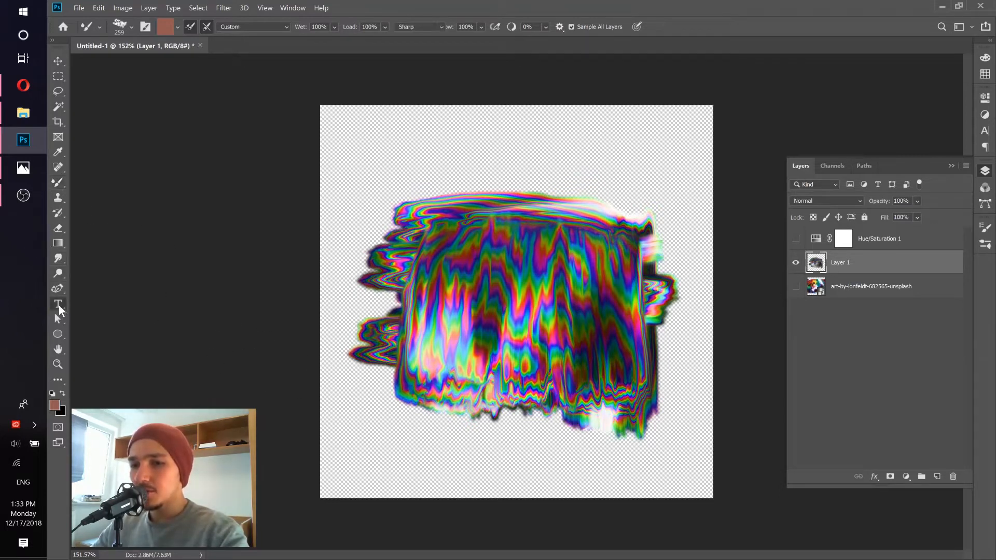
pyautogui.click(464, 290)
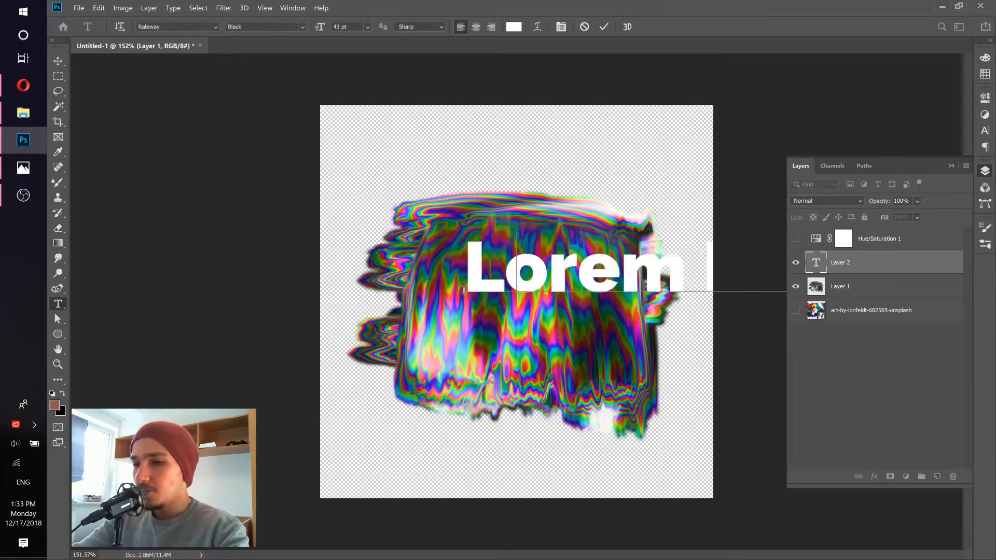
pyautogui.write('HELLO')
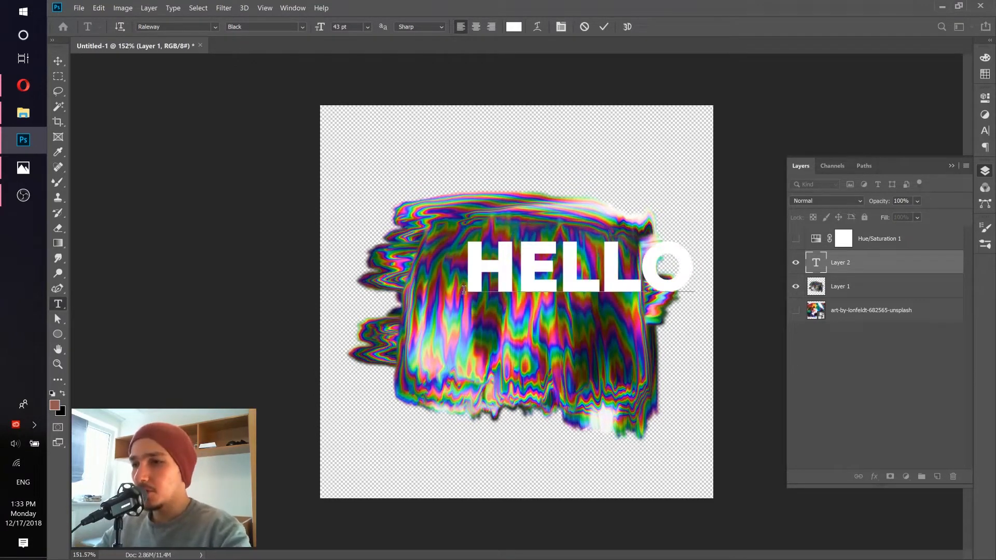
pyautogui.click(603, 28)
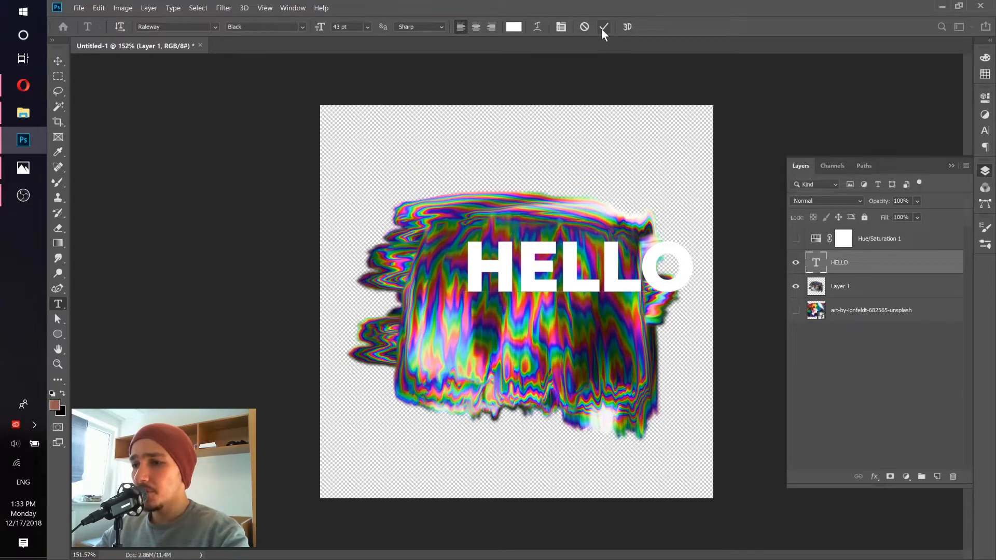
pyautogui.click(58, 62)
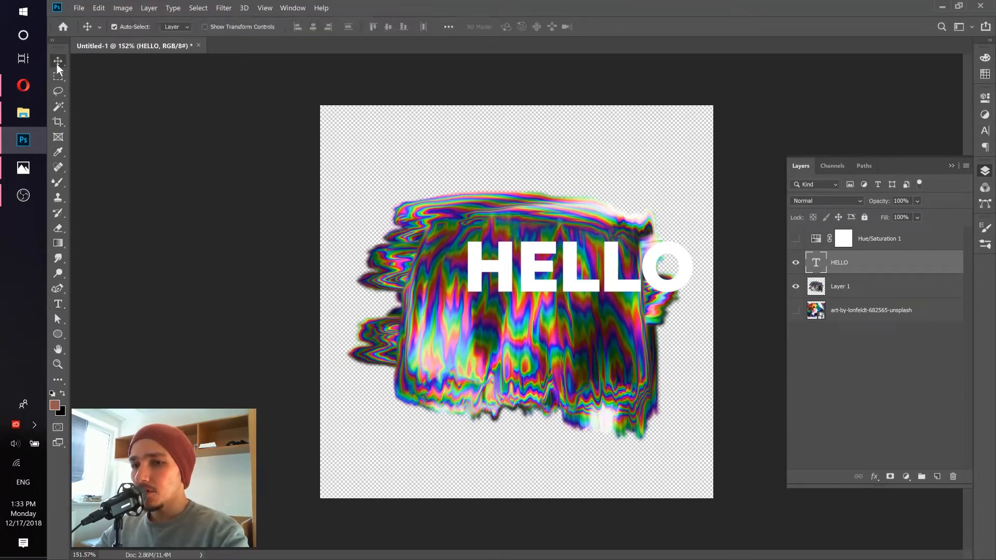
pyautogui.moveTo(536, 280); pyautogui.dragTo(484, 316)
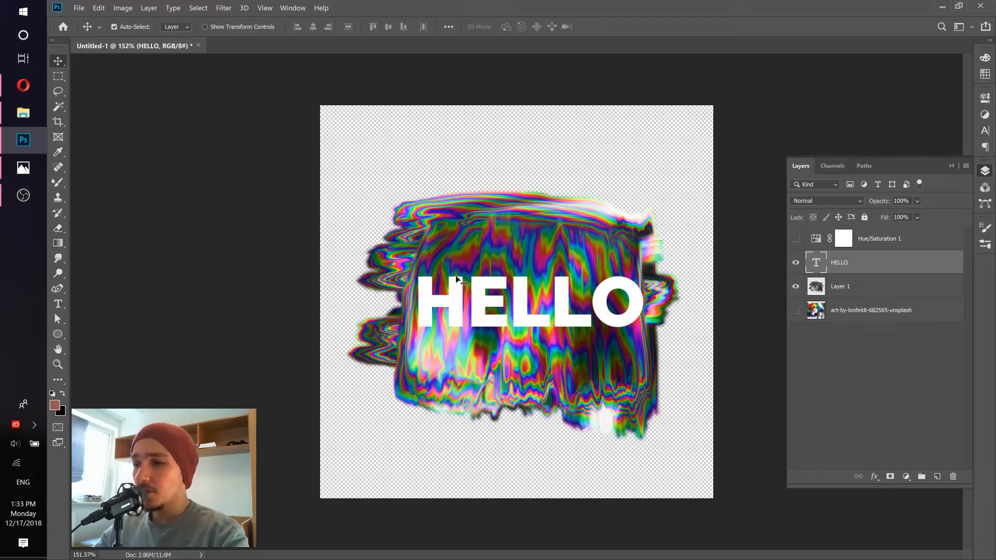
# Mask Layer 1 with a selection of the HELLO text layer's pixels, and hide the text layer
pyautogui.rightClick(819, 266)
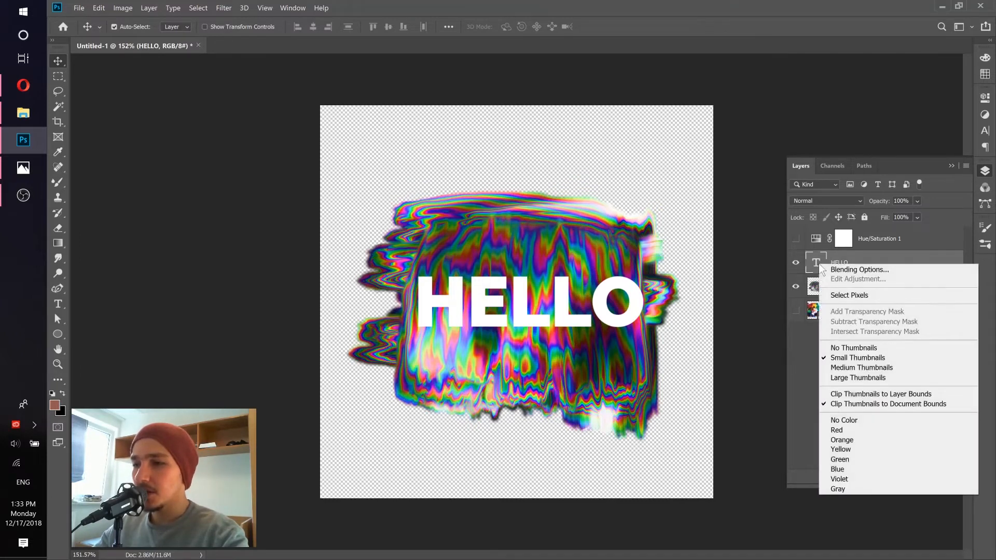
pyautogui.click(833, 295)
pyautogui.hotkey('ctrl', '+')
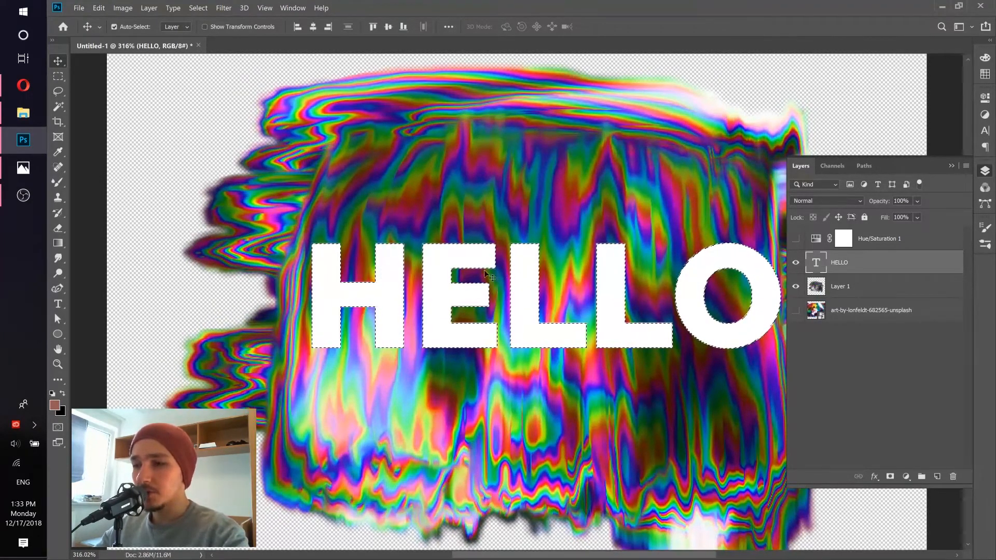
pyautogui.click(795, 262)
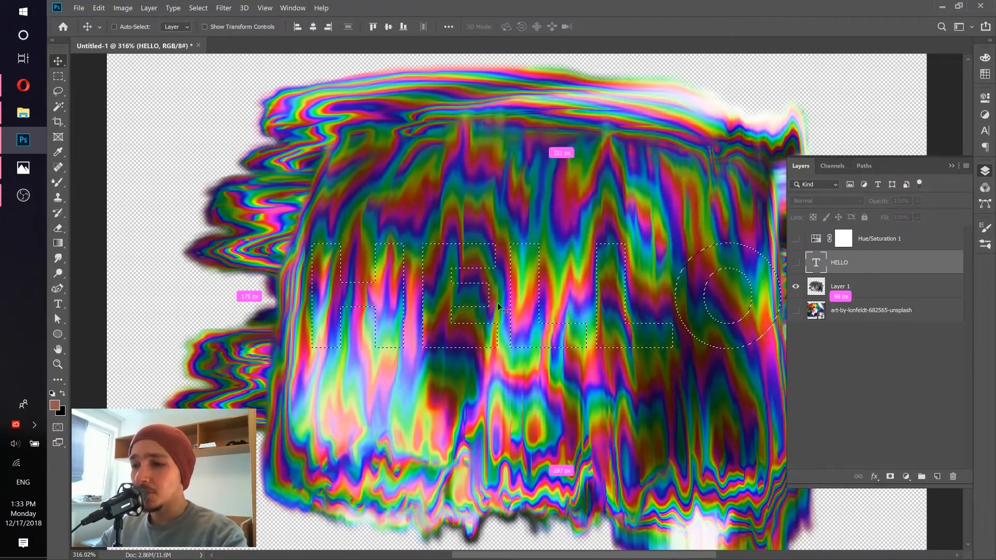
pyautogui.moveTo(503, 308); pyautogui.dragTo(495, 302)
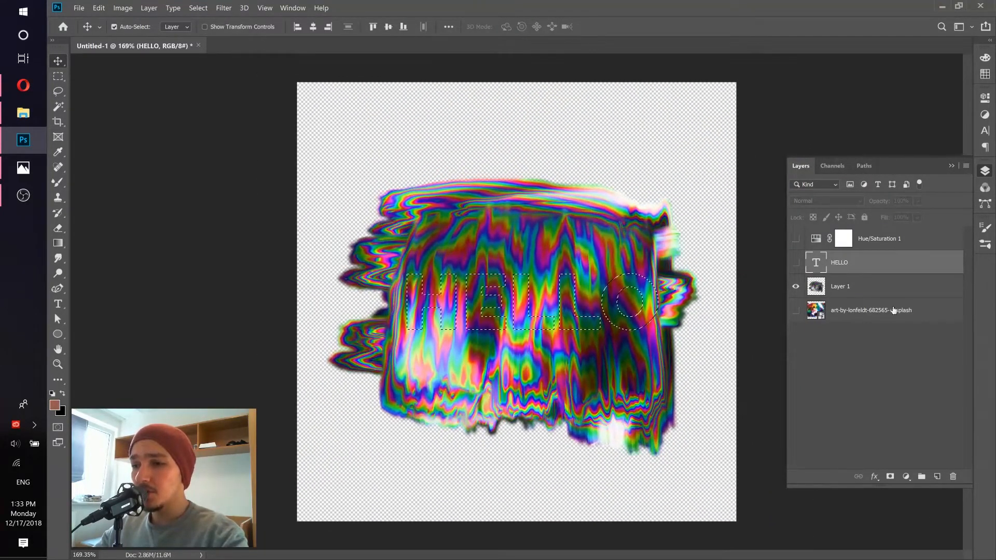
pyautogui.click(874, 290)
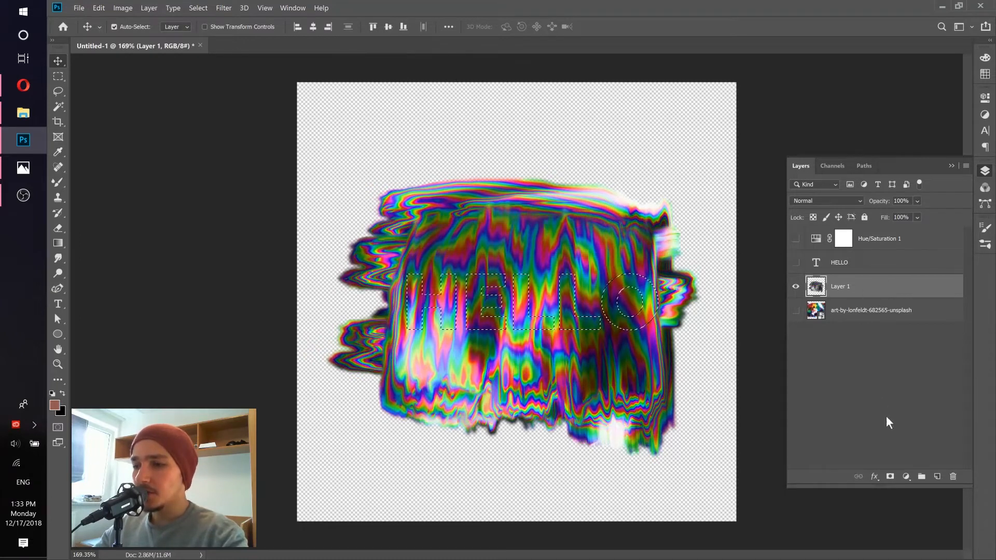
pyautogui.click(890, 477)
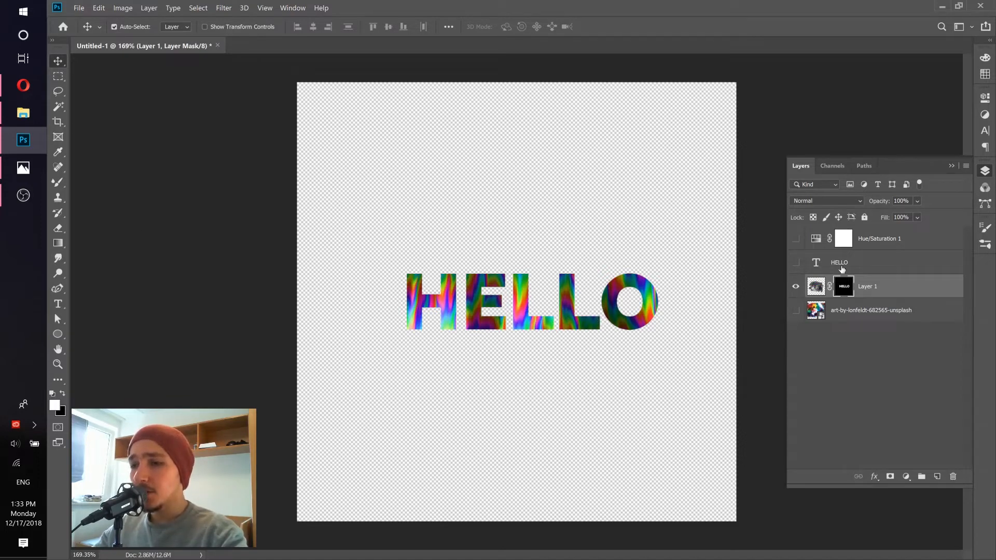
# View the reference image liquid text pinterest.png in Photos, return to Photoshop and activate the Smudge Tool
pyautogui.click(22, 167)
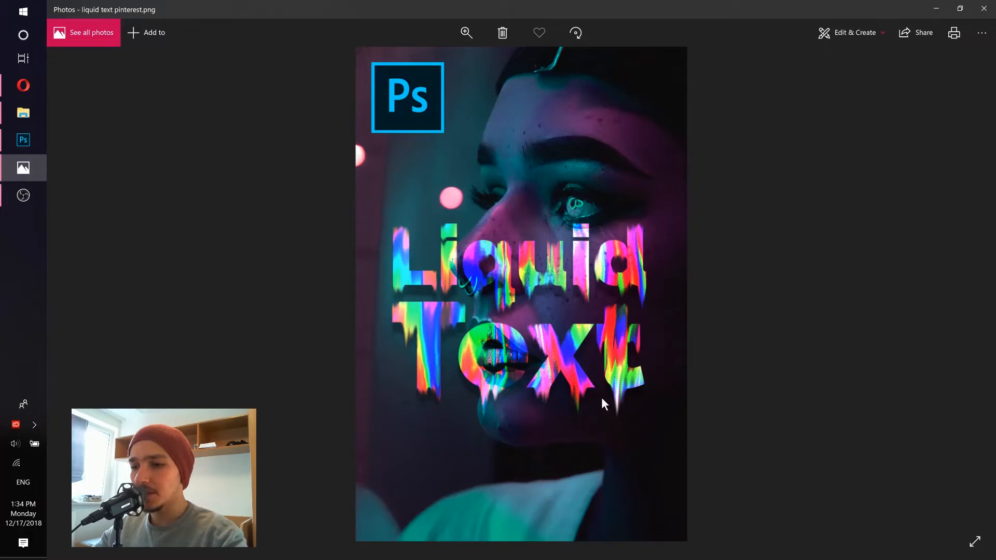
pyautogui.click(939, 13)
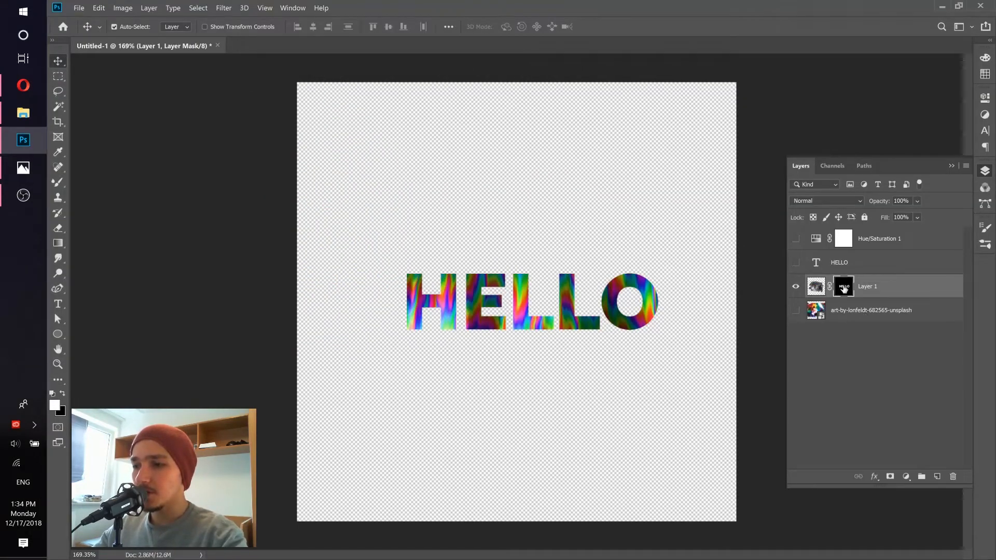
pyautogui.click(55, 262)
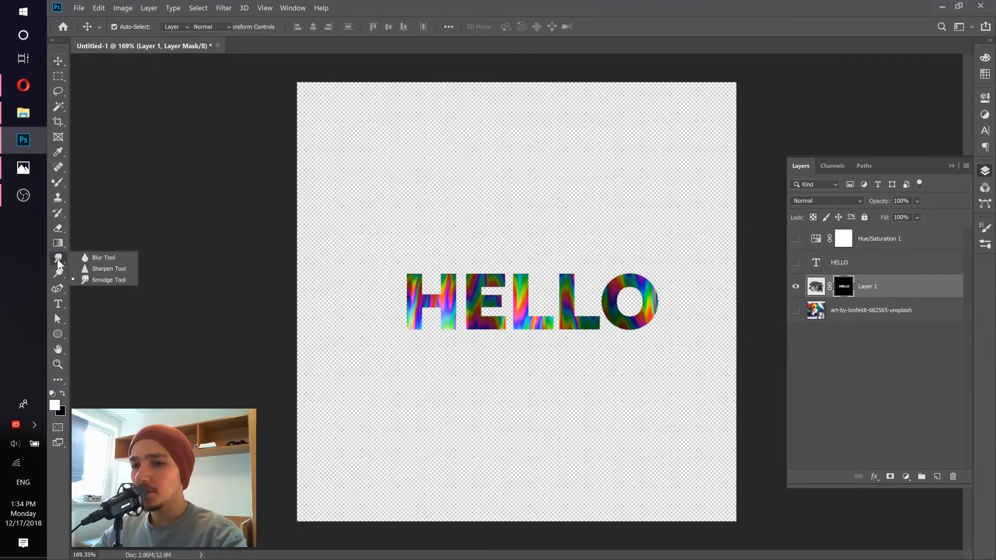
pyautogui.click(101, 278)
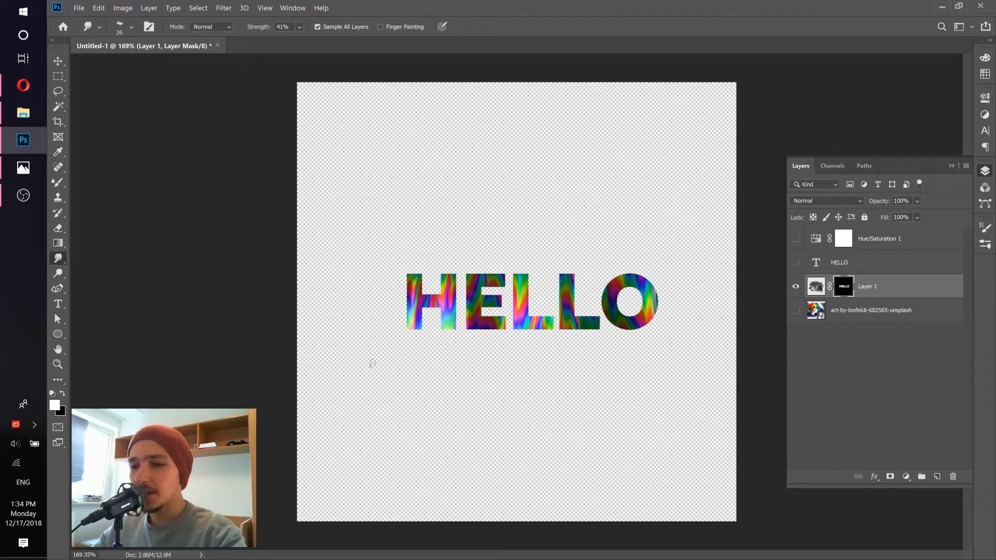
pyautogui.moveTo(439, 334); pyautogui.dragTo(479, 335)
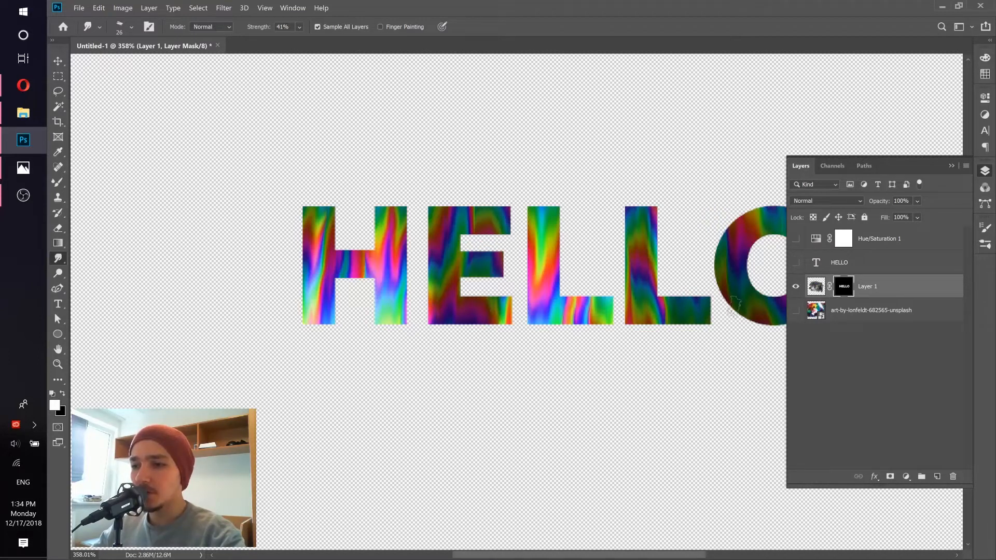
pyautogui.scroll(-4, 589, 273)
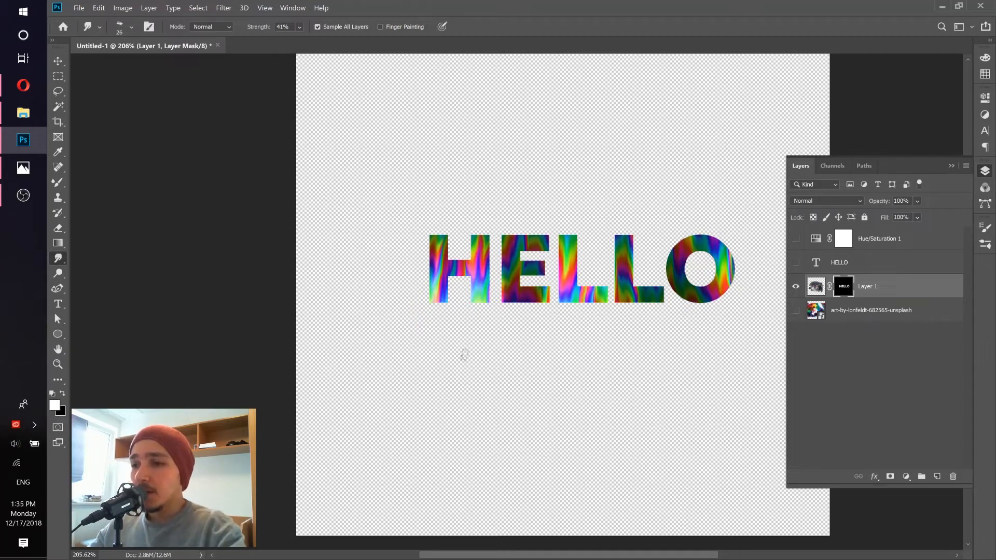
pyautogui.rightClick(58, 260)
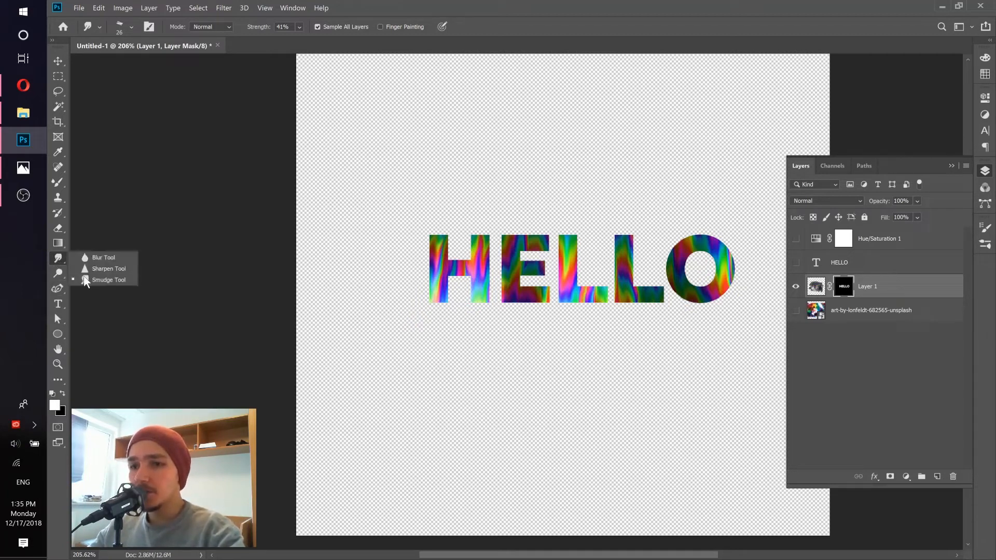
# Set the Smudge Tool's strength to 40% and choose the textured 50 px brush tip with 1% spacing
pyautogui.click(87, 280)
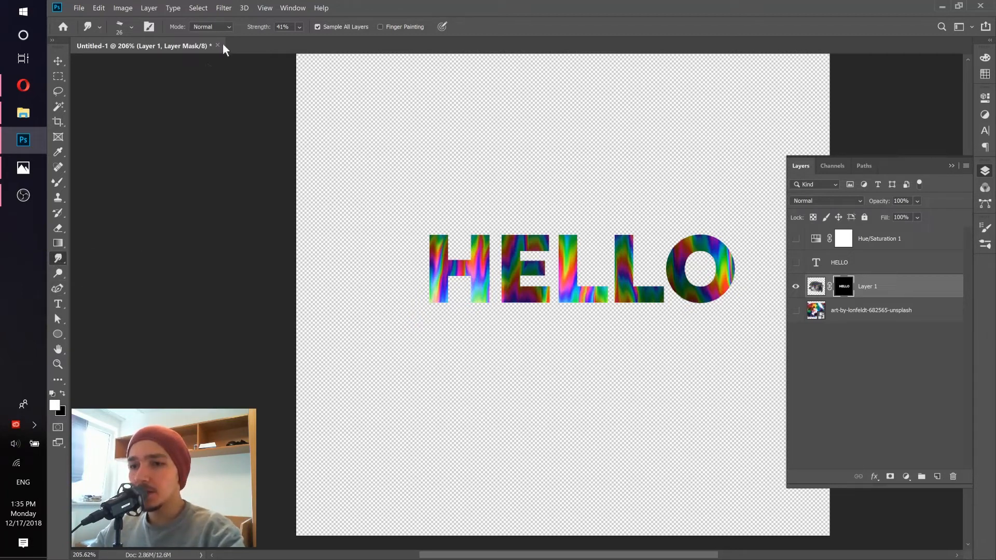
pyautogui.click(299, 28)
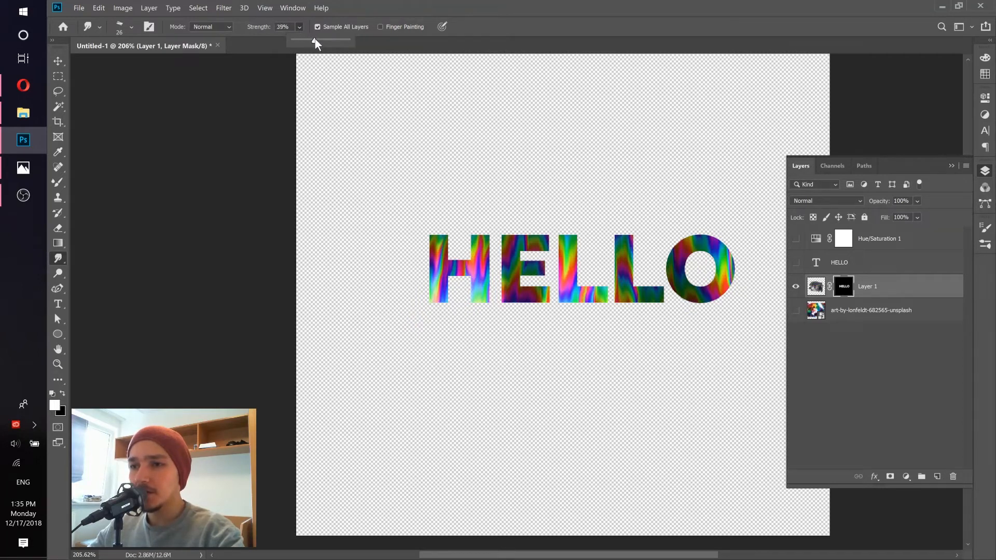
pyautogui.click(369, 7)
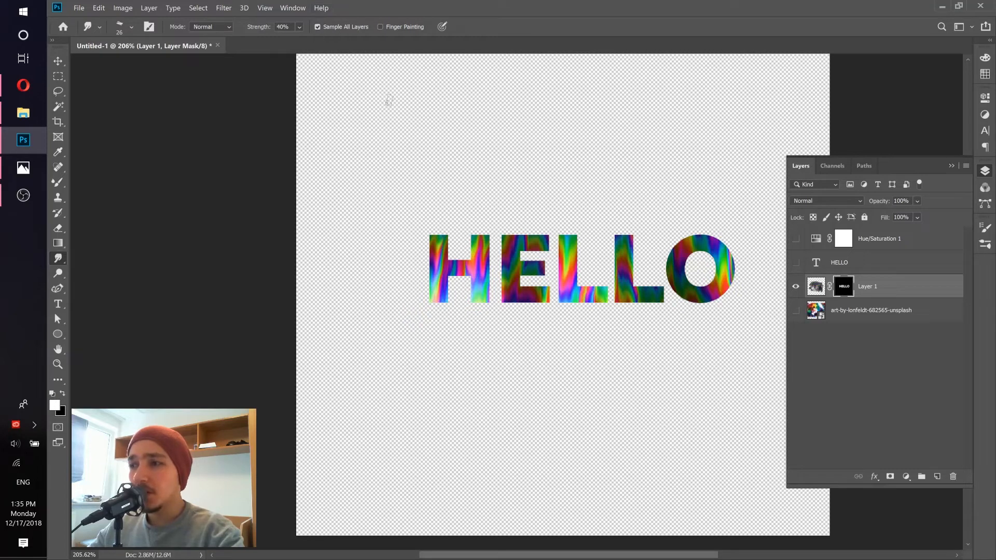
pyautogui.click(988, 246)
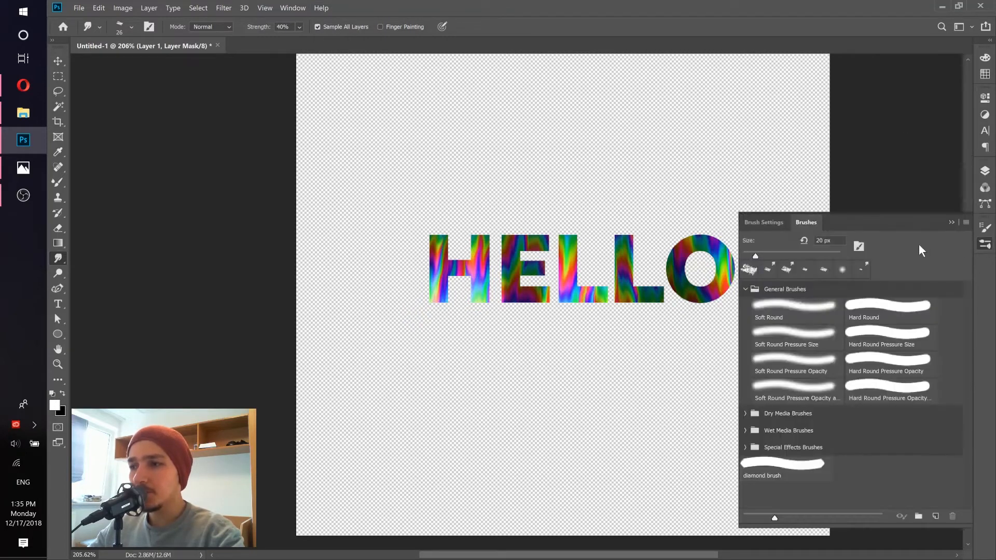
pyautogui.click(983, 229)
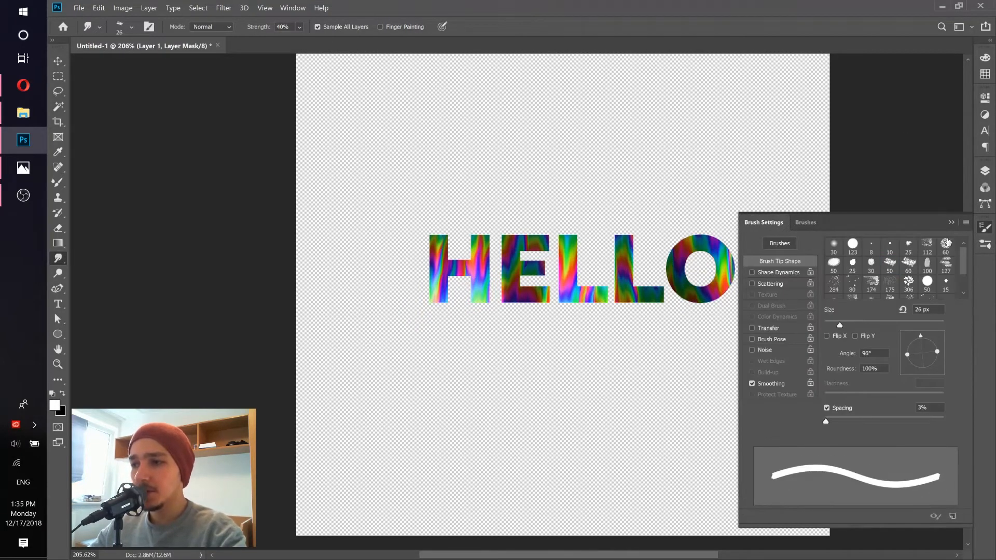
pyautogui.click(889, 264)
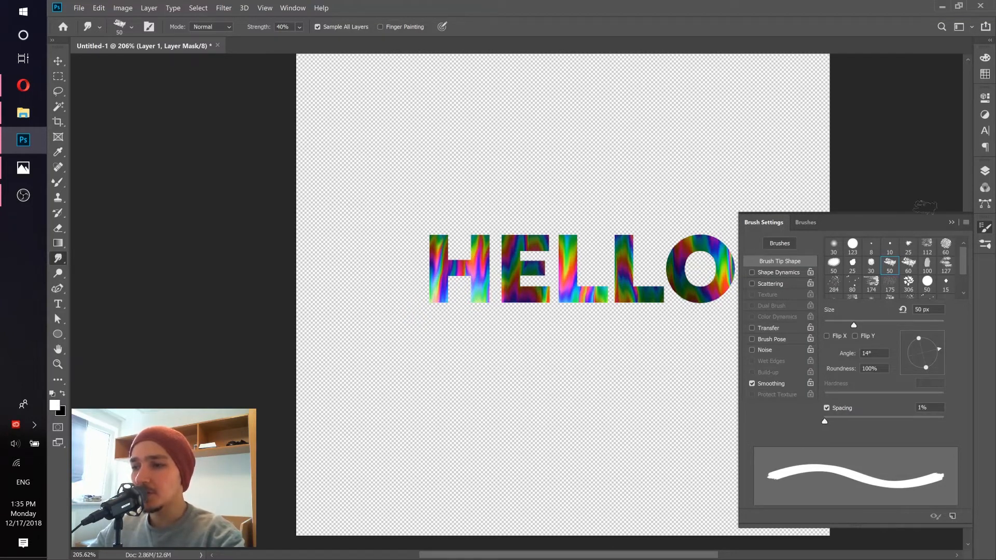
pyautogui.click(952, 223)
# Smudge the bottom of the H's left leg downward on the mask, and keep Layer 1's mask active
pyautogui.scroll(5, 456, 310)
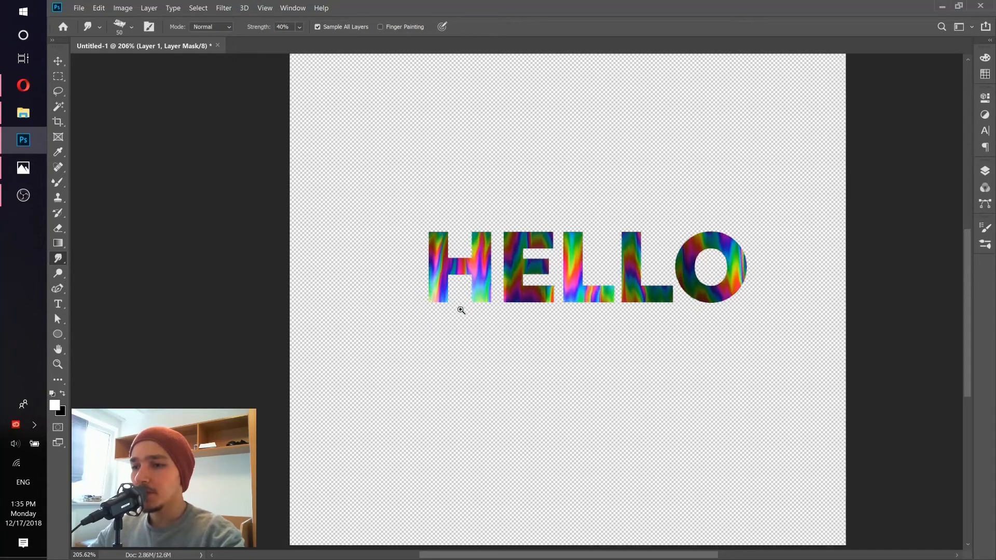
pyautogui.moveTo(420, 275); pyautogui.dragTo(423, 309)
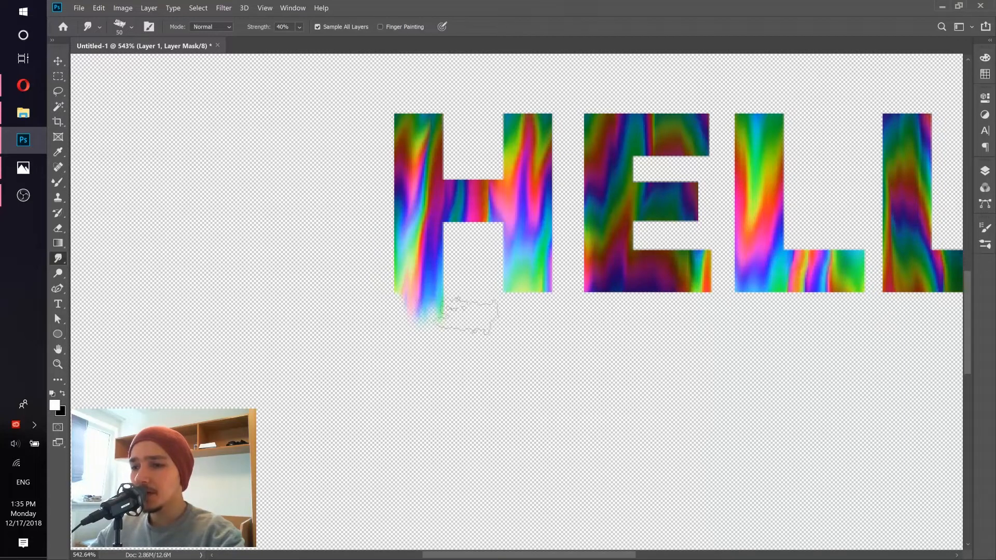
pyautogui.click(985, 172)
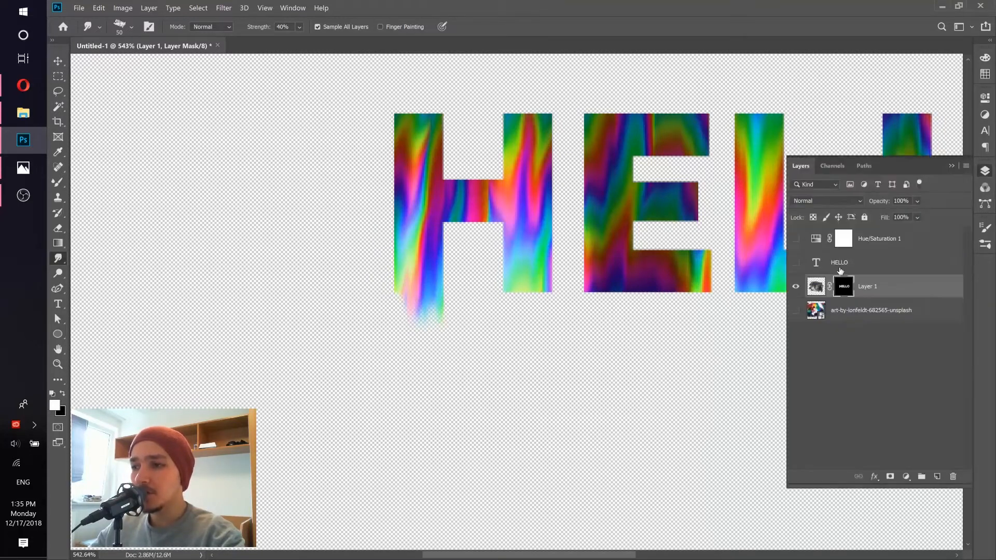
pyautogui.click(813, 286)
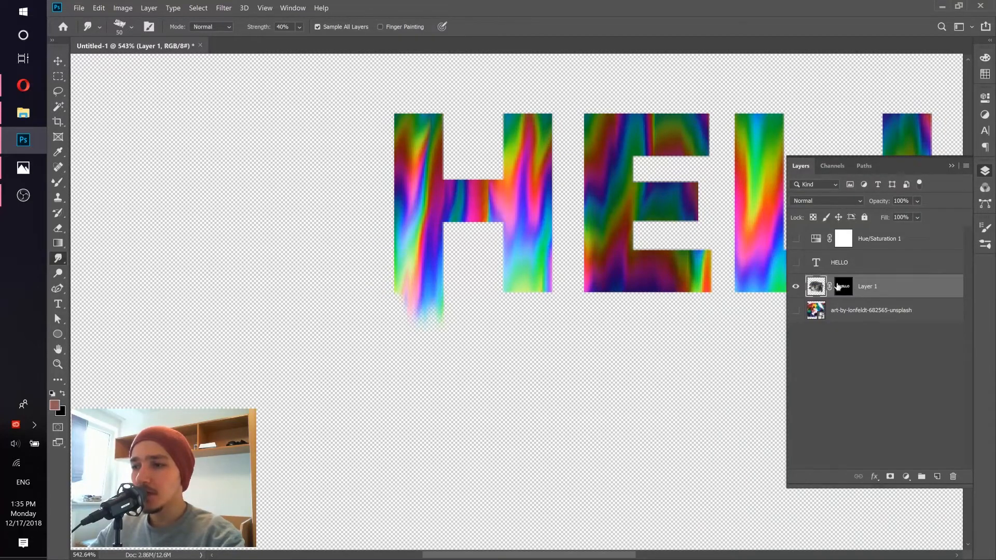
pyautogui.click(838, 286)
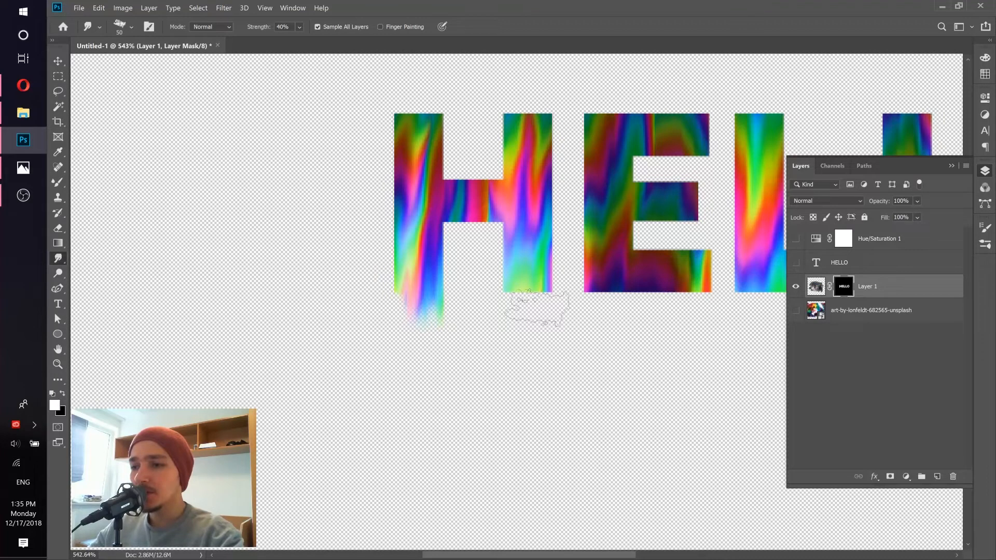
# Reduce the smudge brush to 30 px and rotate its tip so the angle arrow points straight down
pyautogui.press('[')
pyautogui.press('[')
pyautogui.press('[')
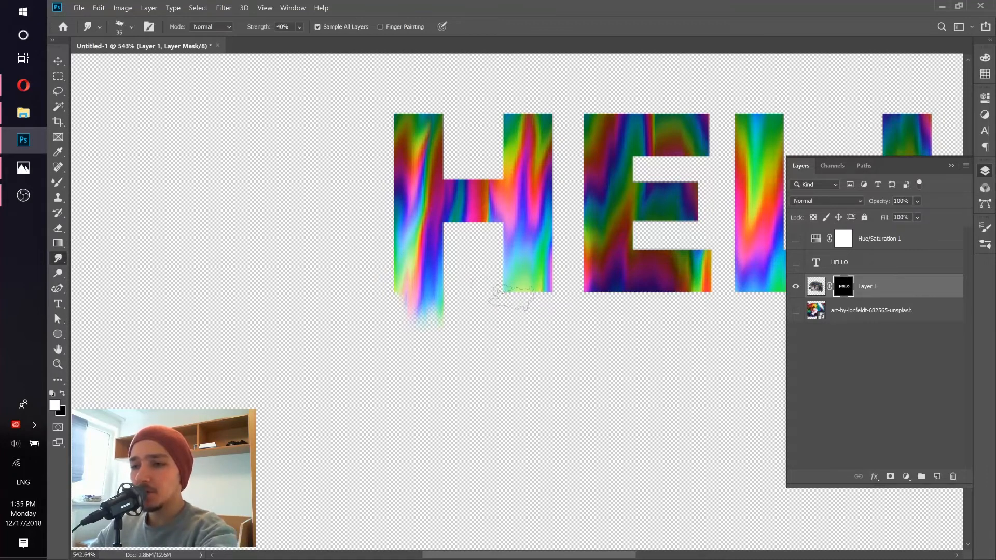
pyautogui.click(132, 26)
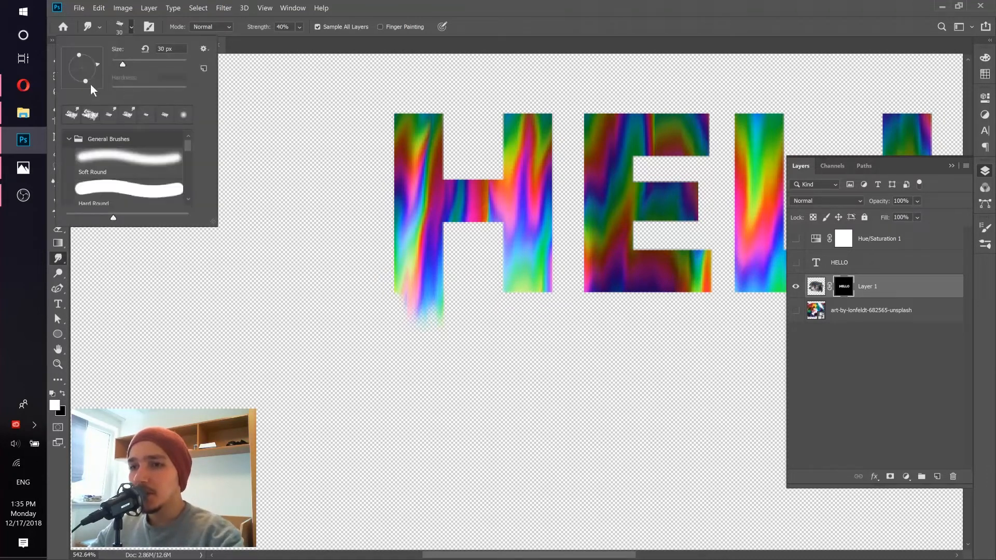
pyautogui.moveTo(97, 72); pyautogui.dragTo(89, 98)
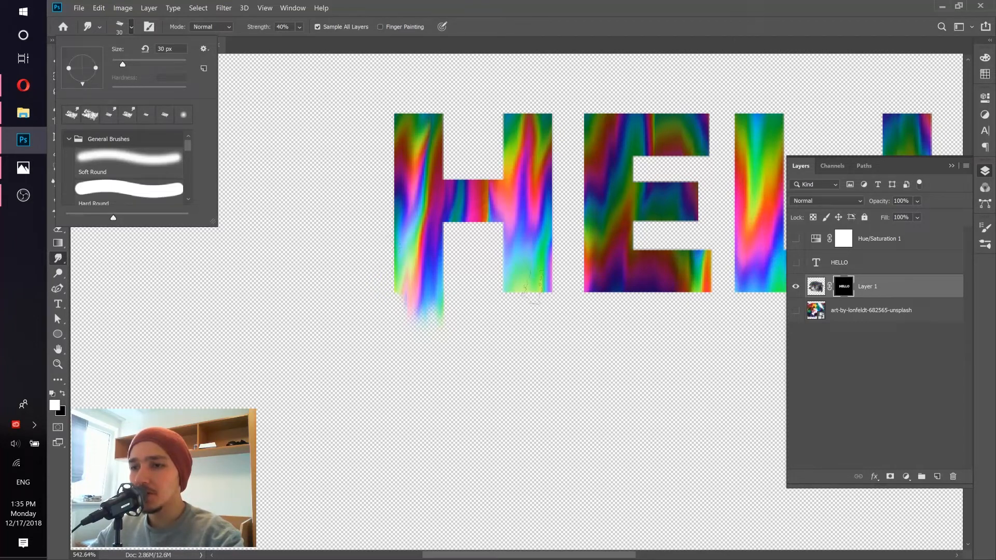
pyautogui.click(574, 332)
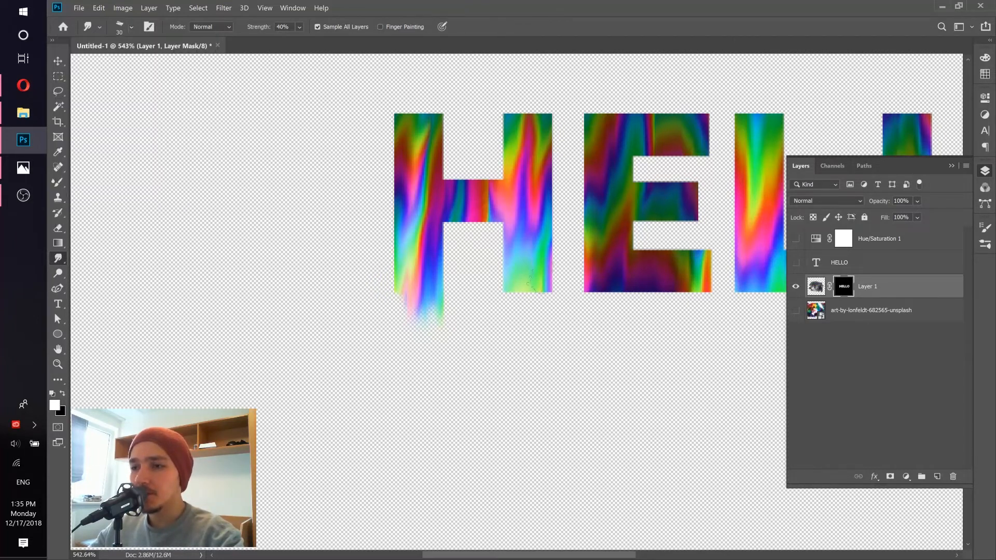
# Smudge drips down from the H's right leg and crossbar, and roughen the top of its left stem
pyautogui.moveTo(532, 280); pyautogui.dragTo(535, 345)
pyautogui.moveTo(525, 300); pyautogui.dragTo(536, 358)
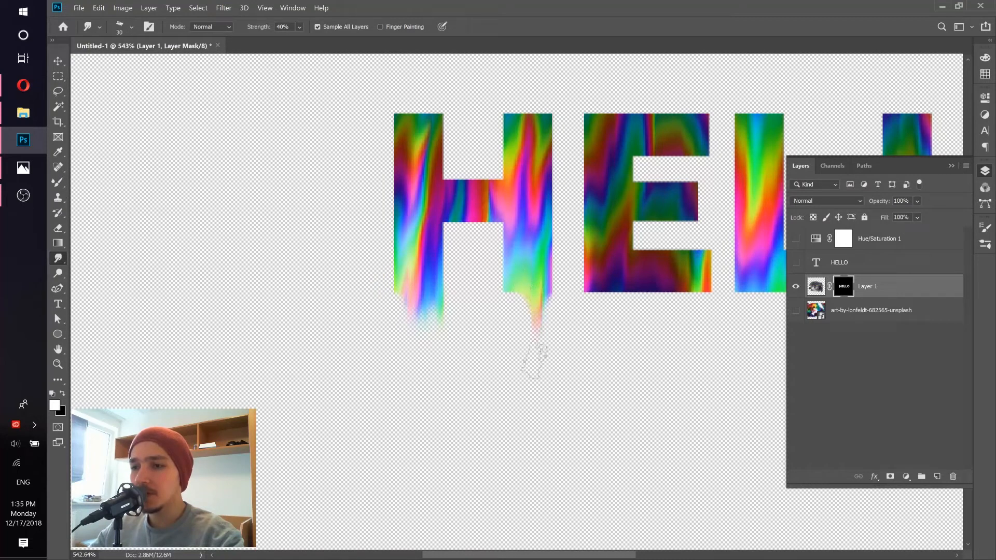
pyautogui.moveTo(495, 182)
pyautogui.mouseDown()
pyautogui.moveTo(492, 236)
pyautogui.moveTo(474, 262)
pyautogui.mouseUp()
pyautogui.moveTo(463, 218); pyautogui.dragTo(463, 267)
pyautogui.moveTo(438, 108)
pyautogui.mouseDown()
pyautogui.moveTo(436, 166)
pyautogui.moveTo(404, 151)
pyautogui.mouseUp()
pyautogui.moveTo(398, 108)
pyautogui.mouseDown()
pyautogui.moveTo(386, 124)
pyautogui.moveTo(396, 195)
pyautogui.mouseUp()
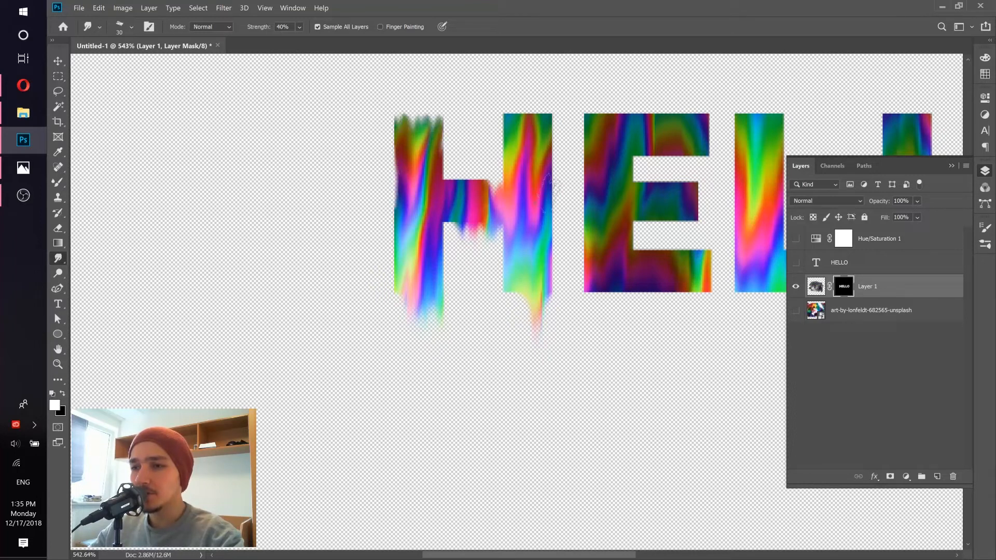
# Smudge drips down from the E's bottom edge and the ends of its arms, and roughen its top-left corner
pyautogui.moveTo(611, 224); pyautogui.dragTo(465, 233)
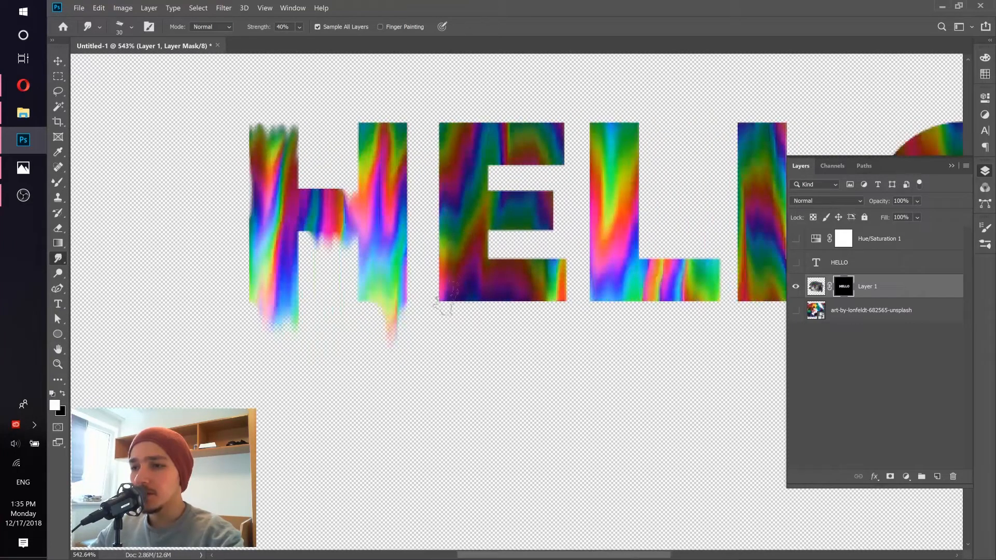
pyautogui.moveTo(447, 298)
pyautogui.mouseDown()
pyautogui.moveTo(459, 323)
pyautogui.moveTo(469, 284)
pyautogui.moveTo(472, 373)
pyautogui.mouseUp()
pyautogui.moveTo(480, 305); pyautogui.dragTo(467, 371)
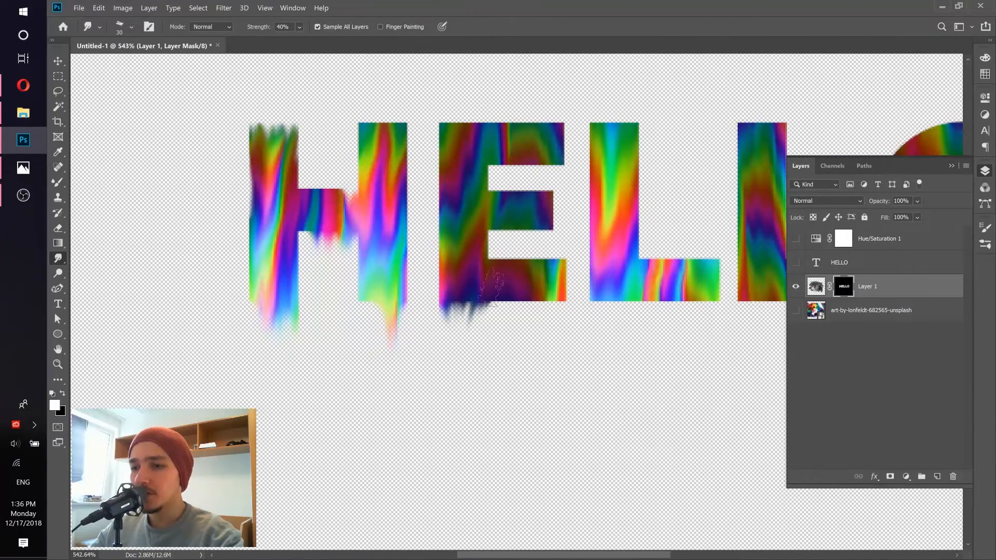
pyautogui.moveTo(487, 290); pyautogui.dragTo(480, 346)
pyautogui.moveTo(547, 218); pyautogui.dragTo(546, 246)
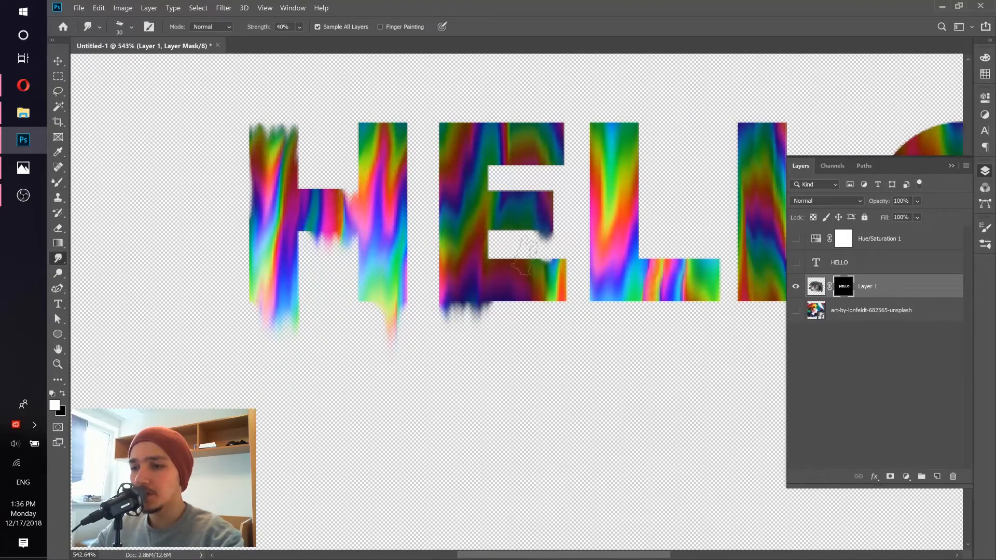
pyautogui.moveTo(553, 296); pyautogui.dragTo(551, 356)
pyautogui.moveTo(564, 150); pyautogui.dragTo(557, 199)
pyautogui.moveTo(440, 125)
pyautogui.mouseDown()
pyautogui.moveTo(440, 153)
pyautogui.moveTo(442, 124)
pyautogui.moveTo(443, 195)
pyautogui.mouseUp()
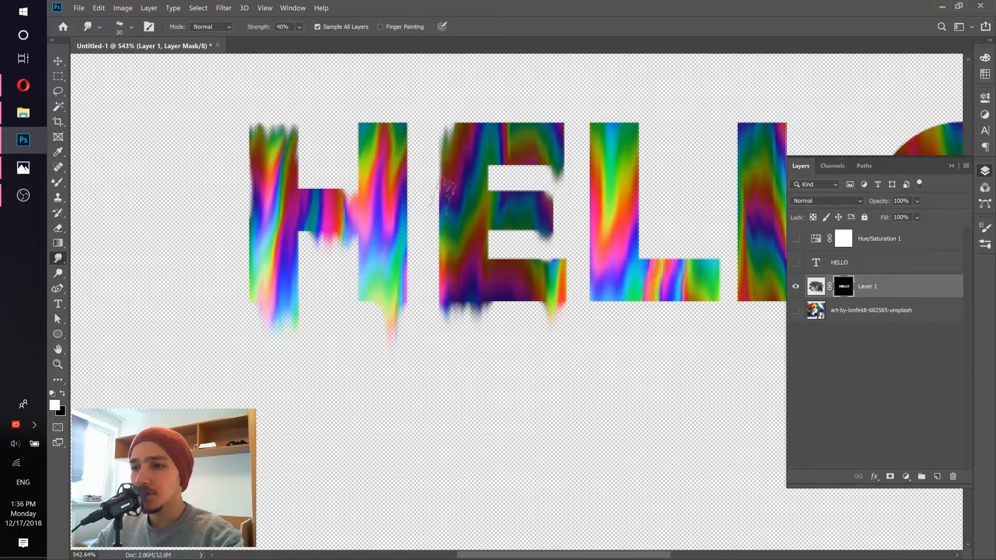
# Smudge a long drip below the first L's stem and shorter drips beneath the end of its foot
pyautogui.moveTo(538, 232); pyautogui.dragTo(411, 214)
pyautogui.moveTo(467, 270)
pyautogui.mouseDown()
pyautogui.moveTo(466, 368)
pyautogui.moveTo(478, 302)
pyautogui.moveTo(477, 355)
pyautogui.mouseUp()
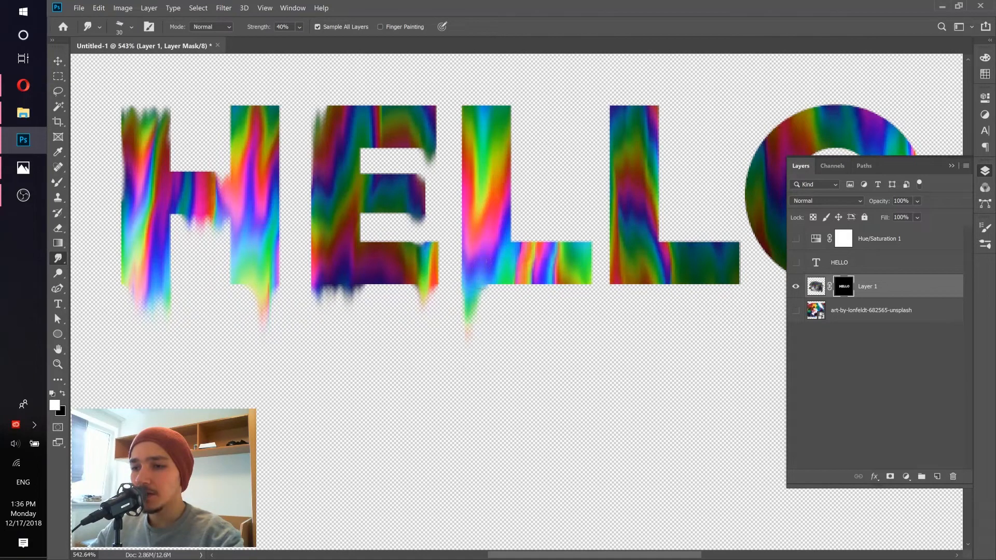
pyautogui.moveTo(478, 291)
pyautogui.mouseDown()
pyautogui.moveTo(499, 289)
pyautogui.moveTo(456, 352)
pyautogui.mouseUp()
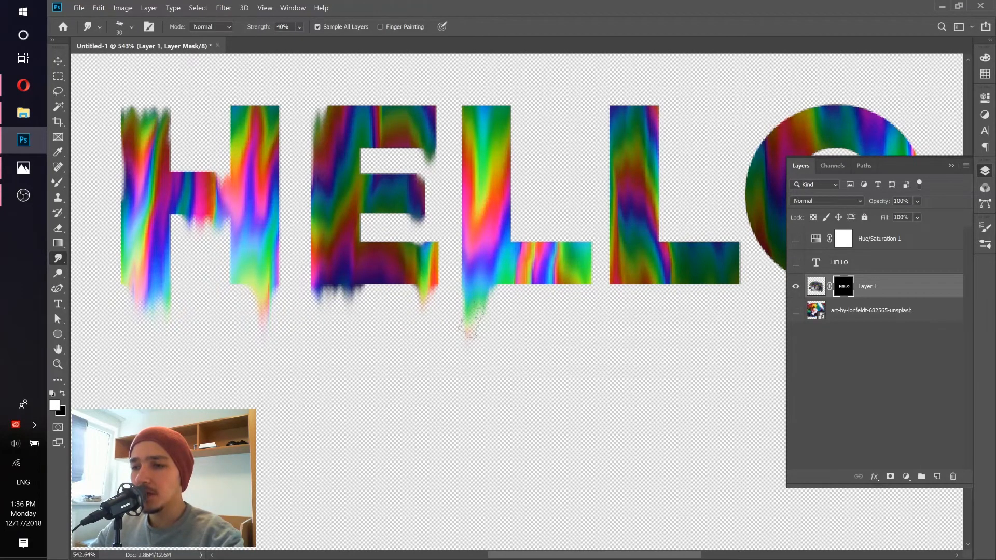
pyautogui.moveTo(469, 316); pyautogui.dragTo(472, 383)
pyautogui.moveTo(467, 306); pyautogui.dragTo(464, 425)
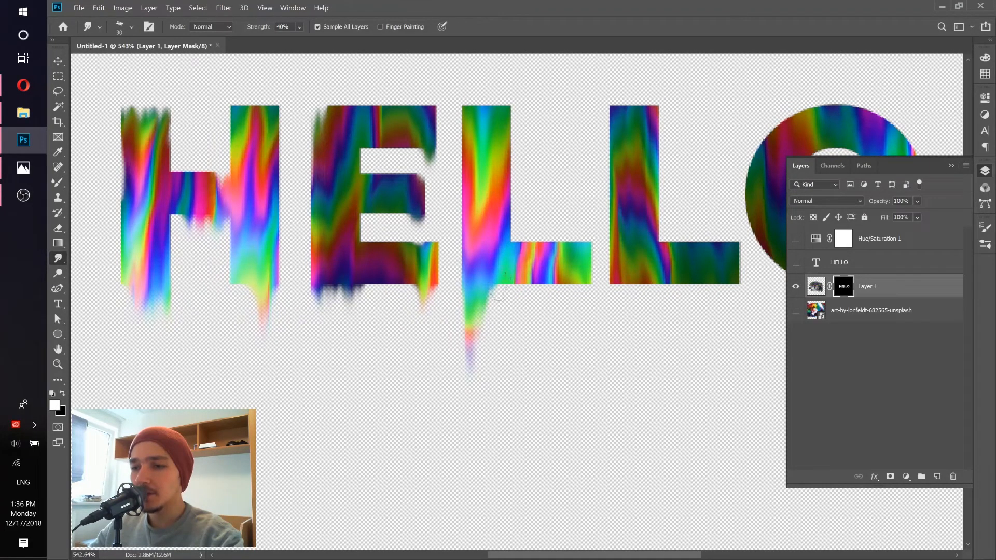
pyautogui.moveTo(574, 283)
pyautogui.mouseDown()
pyautogui.moveTo(578, 352)
pyautogui.moveTo(559, 279)
pyautogui.moveTo(556, 320)
pyautogui.mouseUp()
# Smudge short drips down from both ends of the second L's bottom edge
pyautogui.press('space')
pyautogui.moveTo(618, 300); pyautogui.dragTo(360, 300)
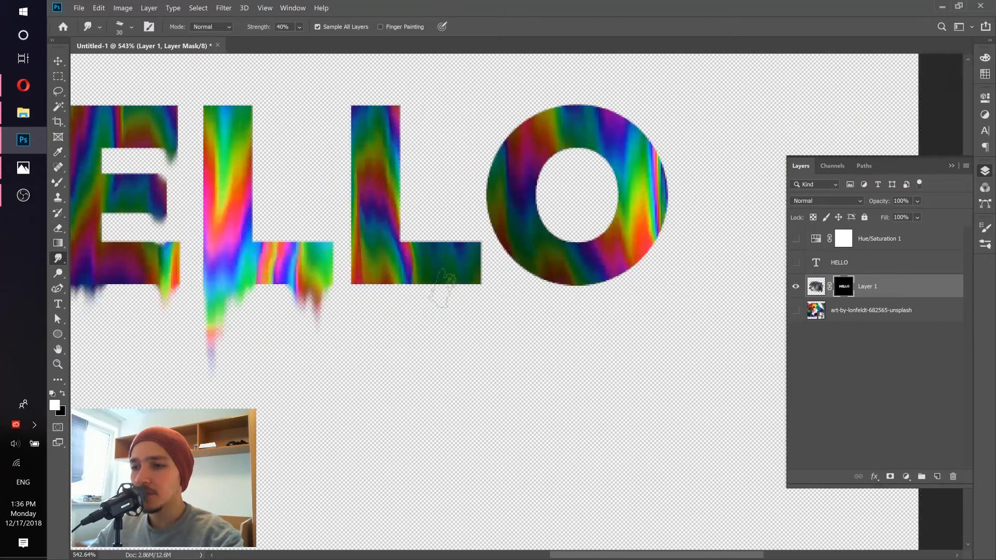
pyautogui.moveTo(451, 284)
pyautogui.mouseDown()
pyautogui.moveTo(450, 315)
pyautogui.moveTo(462, 284)
pyautogui.moveTo(461, 341)
pyautogui.moveTo(468, 279)
pyautogui.moveTo(471, 355)
pyautogui.mouseUp()
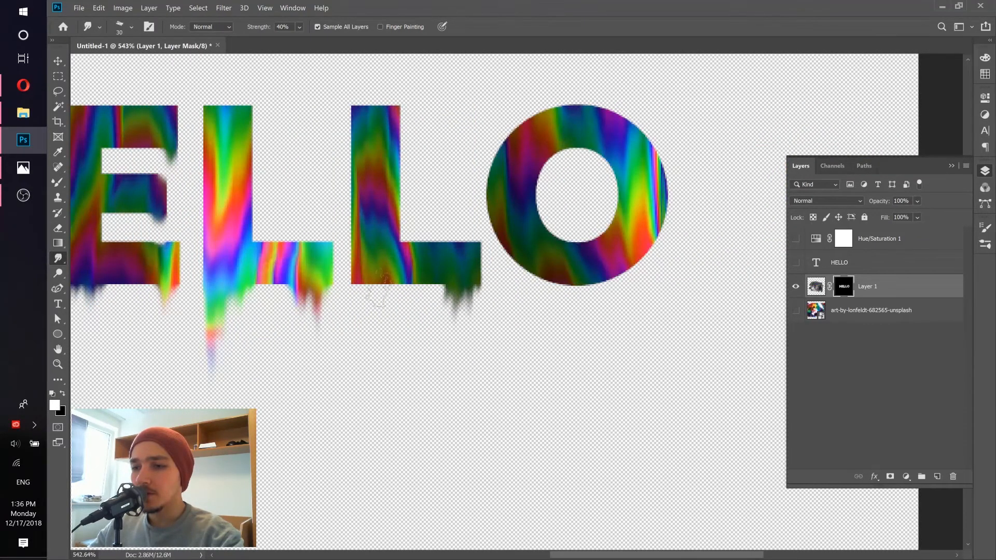
pyautogui.moveTo(356, 283)
pyautogui.mouseDown()
pyautogui.moveTo(363, 347)
pyautogui.moveTo(378, 345)
pyautogui.mouseUp()
# Smudge down the second L's top-left corner, the first L's top-right corner and the first L's inner corner
pyautogui.press('space')
pyautogui.moveTo(388, 307); pyautogui.dragTo(397, 384)
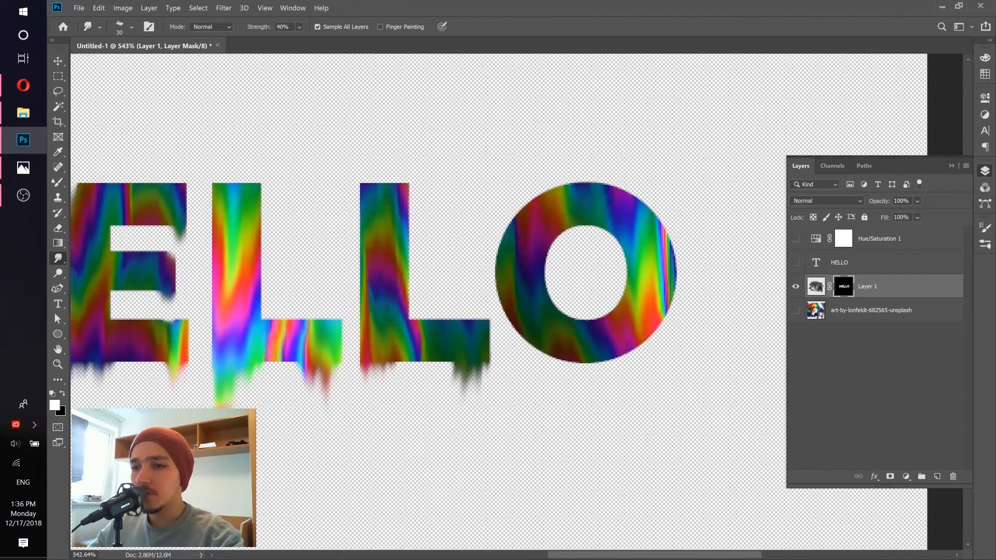
pyautogui.moveTo(362, 187); pyautogui.dragTo(349, 235)
pyautogui.moveTo(366, 176); pyautogui.dragTo(347, 241)
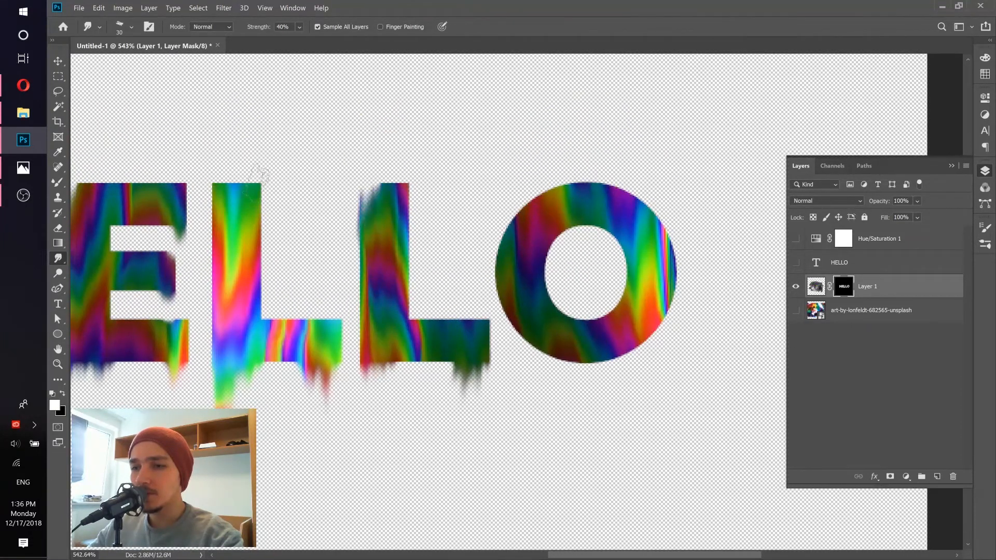
pyautogui.moveTo(258, 182)
pyautogui.mouseDown()
pyautogui.moveTo(266, 272)
pyautogui.moveTo(261, 241)
pyautogui.mouseUp()
pyautogui.moveTo(271, 307); pyautogui.dragTo(269, 362)
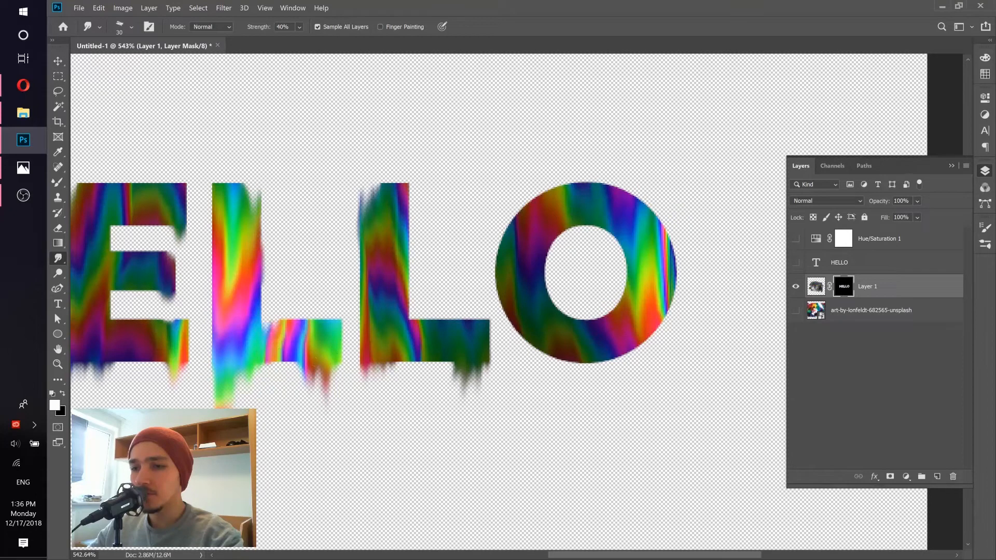
# Smudge drips down from the O's bottom and lower-right edges and from the upper edge of its inner hole
pyautogui.moveTo(568, 343)
pyautogui.mouseDown()
pyautogui.moveTo(570, 392)
pyautogui.moveTo(583, 345)
pyautogui.moveTo(590, 384)
pyautogui.moveTo(602, 364)
pyautogui.moveTo(602, 410)
pyautogui.mouseUp()
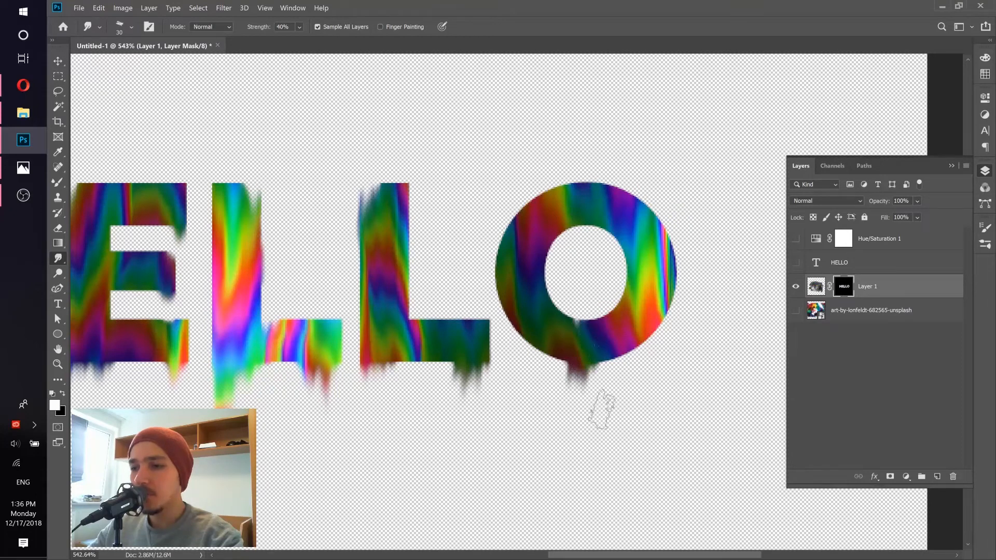
pyautogui.moveTo(602, 354); pyautogui.dragTo(590, 464)
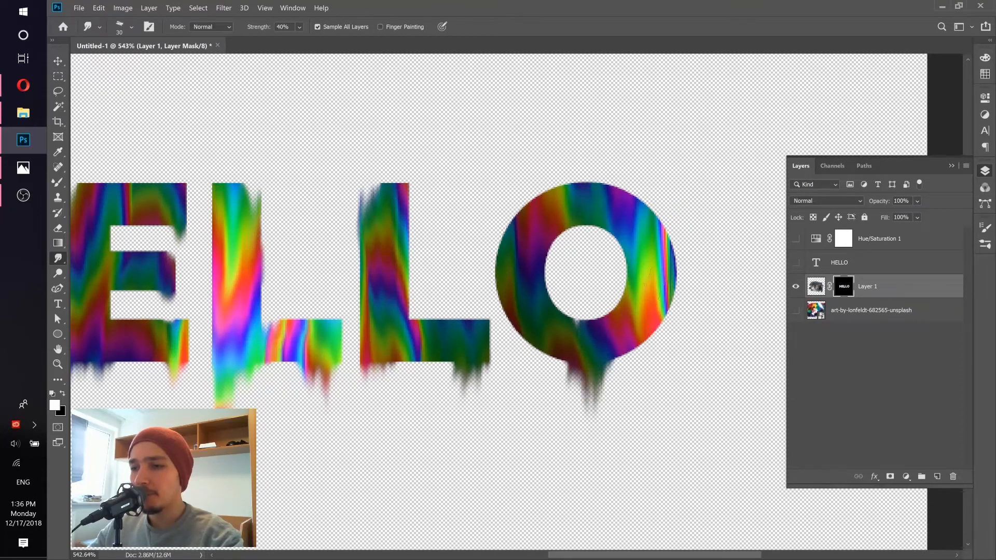
pyautogui.moveTo(658, 305); pyautogui.dragTo(661, 407)
pyautogui.moveTo(603, 218); pyautogui.dragTo(595, 324)
pyautogui.moveTo(561, 221); pyautogui.dragTo(563, 314)
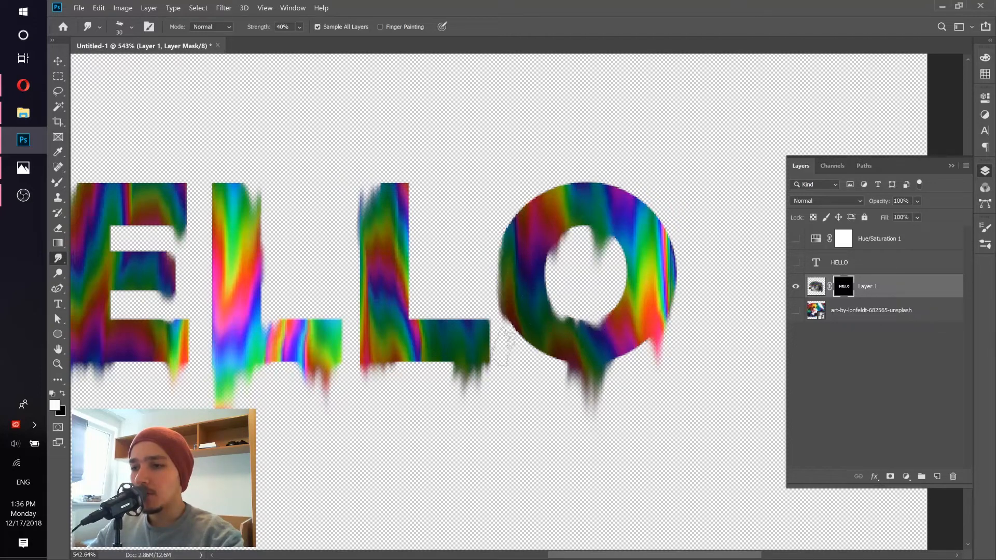
# Lengthen the drip under the H's left leg with further downward smudges, and view the whole word
pyautogui.scroll(-3, 521, 330)
pyautogui.scroll(-2, 520, 331)
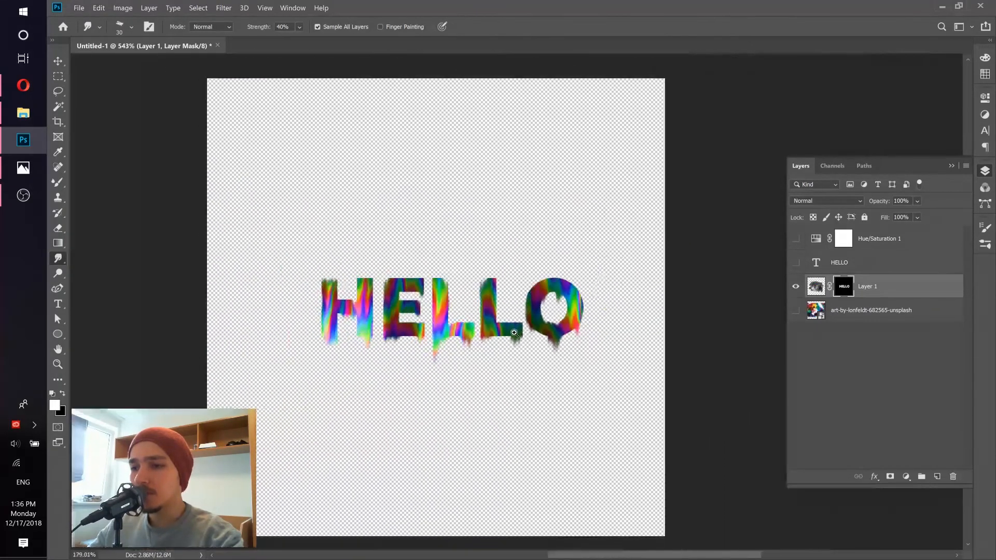
pyautogui.scroll(6, 434, 349)
pyautogui.moveTo(342, 292)
pyautogui.mouseDown()
pyautogui.moveTo(353, 444)
pyautogui.moveTo(324, 291)
pyautogui.moveTo(322, 395)
pyautogui.mouseUp()
pyautogui.moveTo(298, 262); pyautogui.dragTo(326, 383)
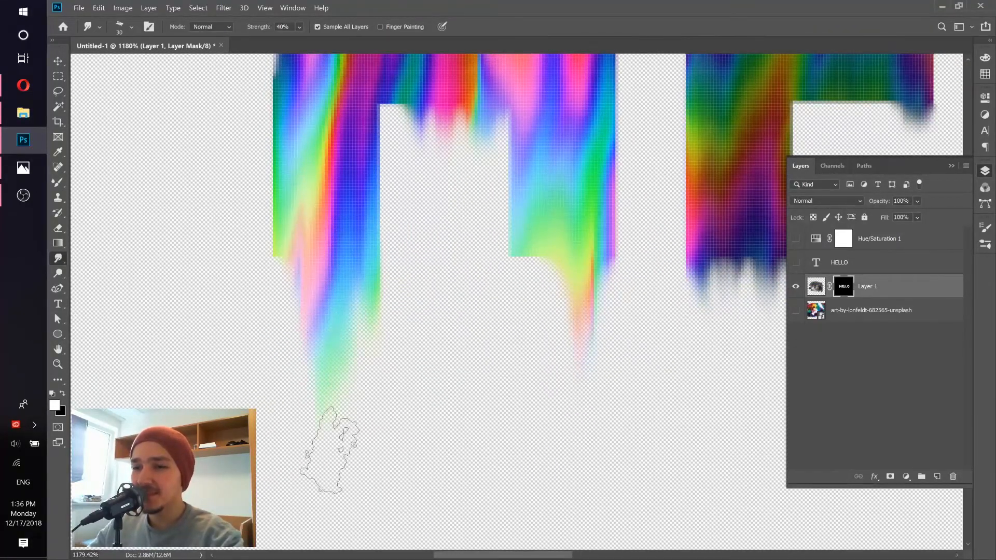
pyautogui.scroll(-8, 396, 356)
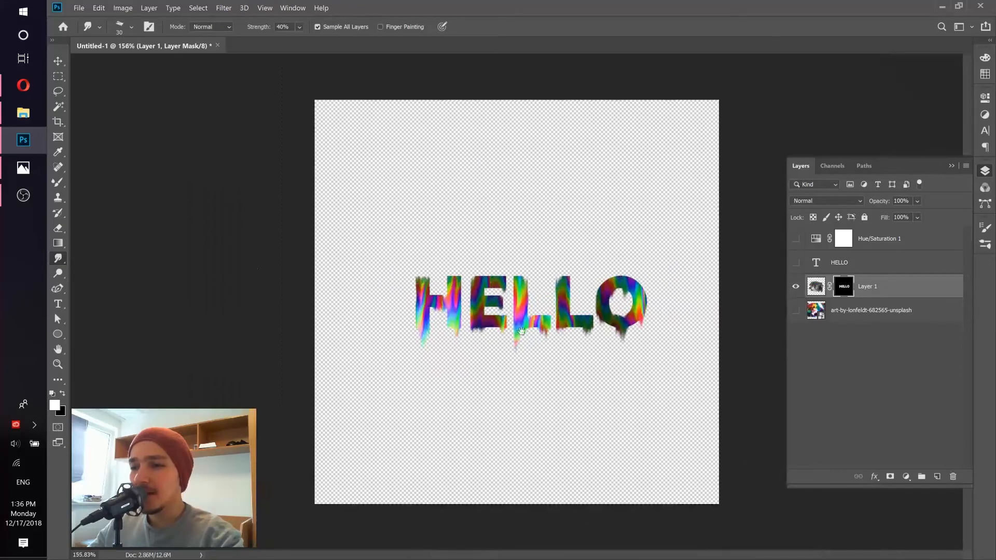
# Place the portrait yoal-desurmont-588822-unsplash.jpg from the Downloads folder into the document and move its layer beneath Layer 1
pyautogui.click(30, 174)
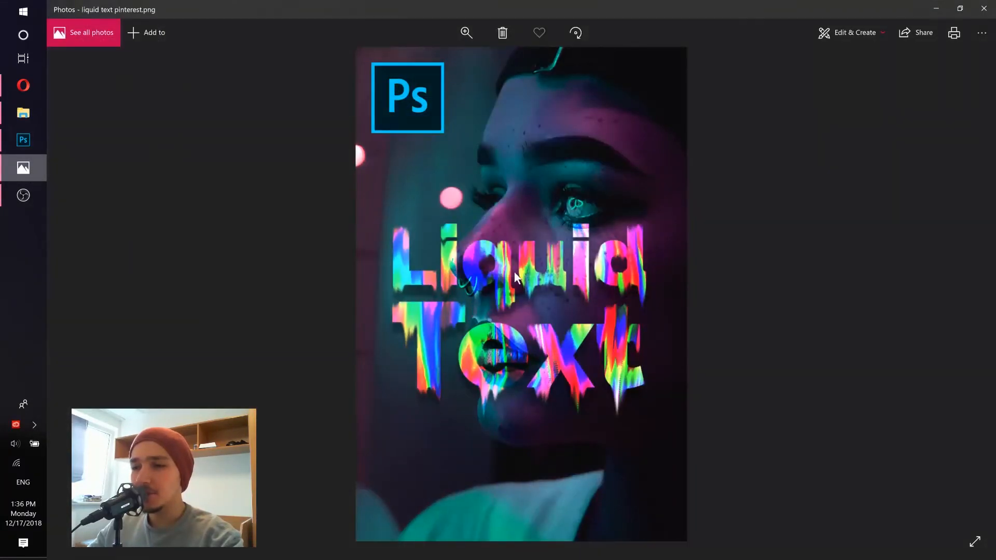
pyautogui.click(936, 9)
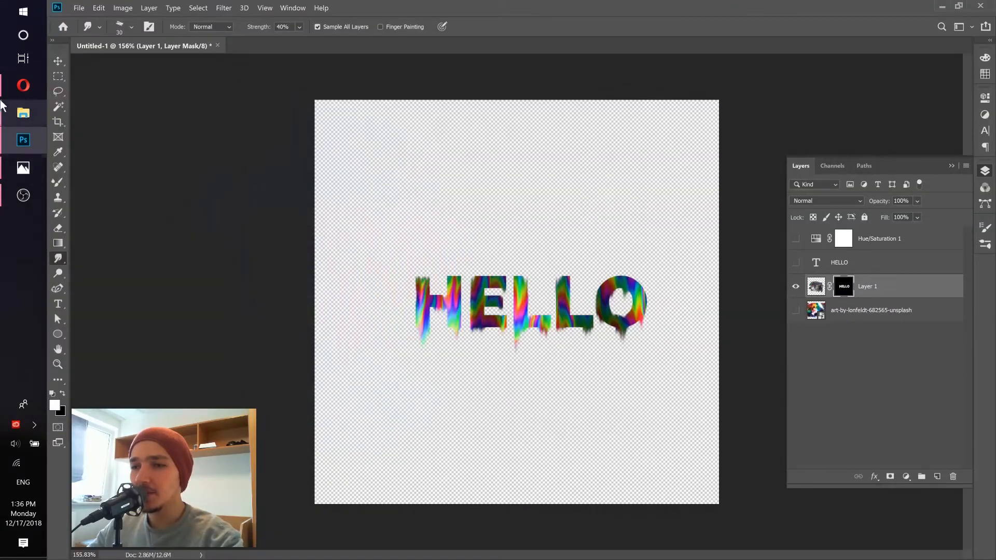
pyautogui.click(24, 113)
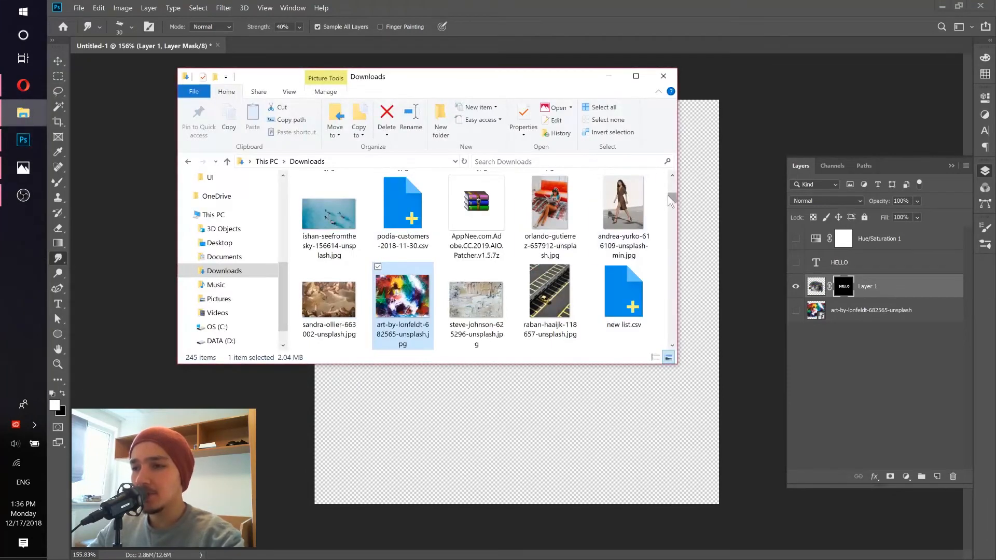
pyautogui.scroll(5, 616, 237)
pyautogui.click(402, 312)
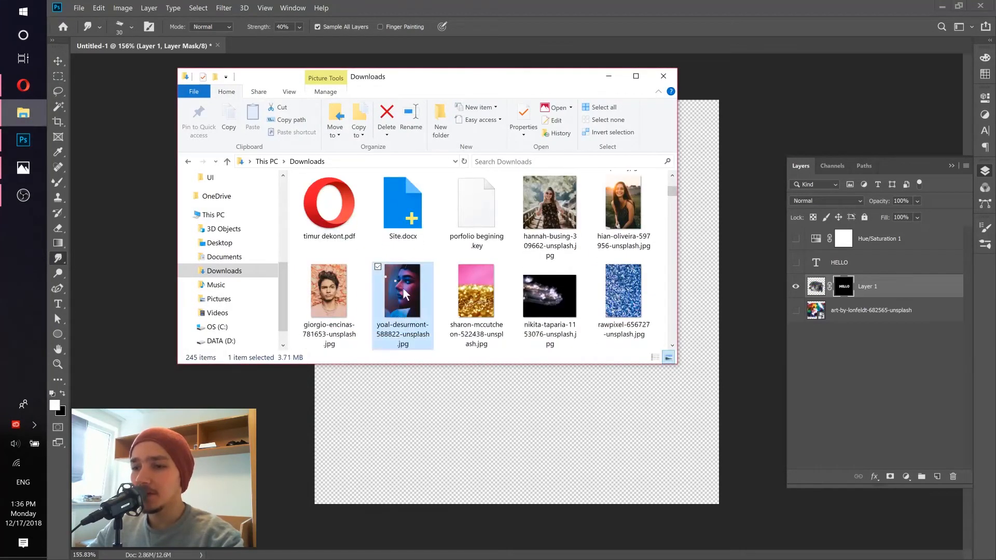
pyautogui.click(513, 445)
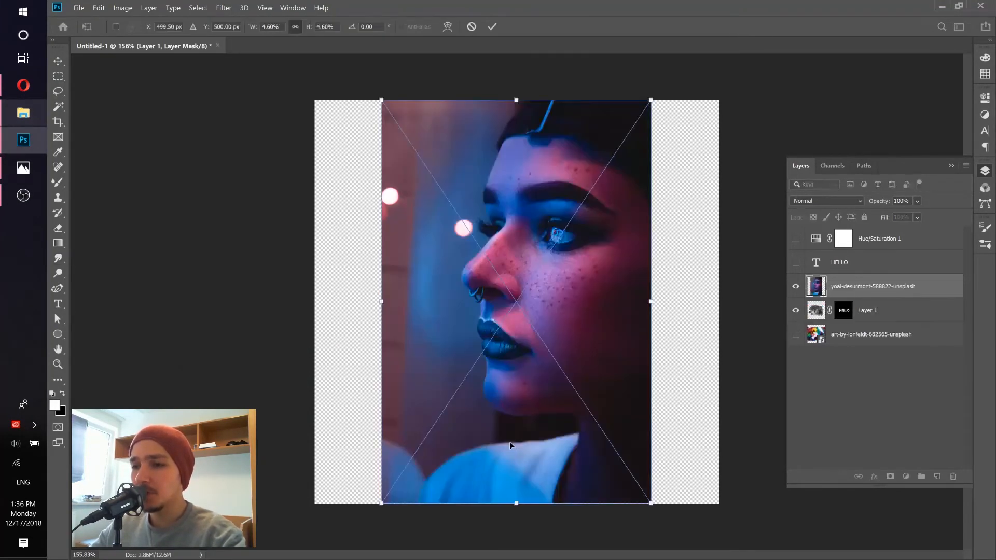
pyautogui.click(492, 27)
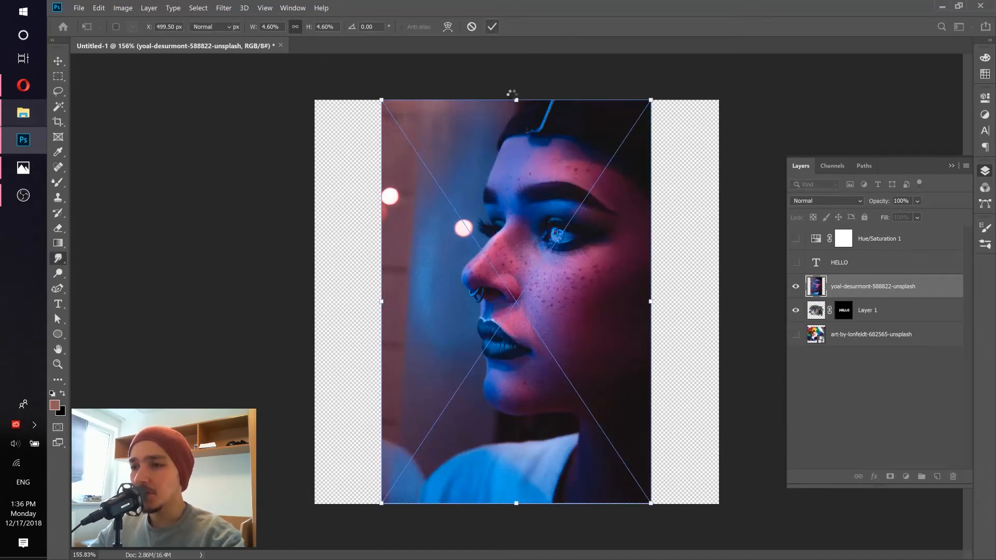
pyautogui.moveTo(902, 293); pyautogui.dragTo(901, 322)
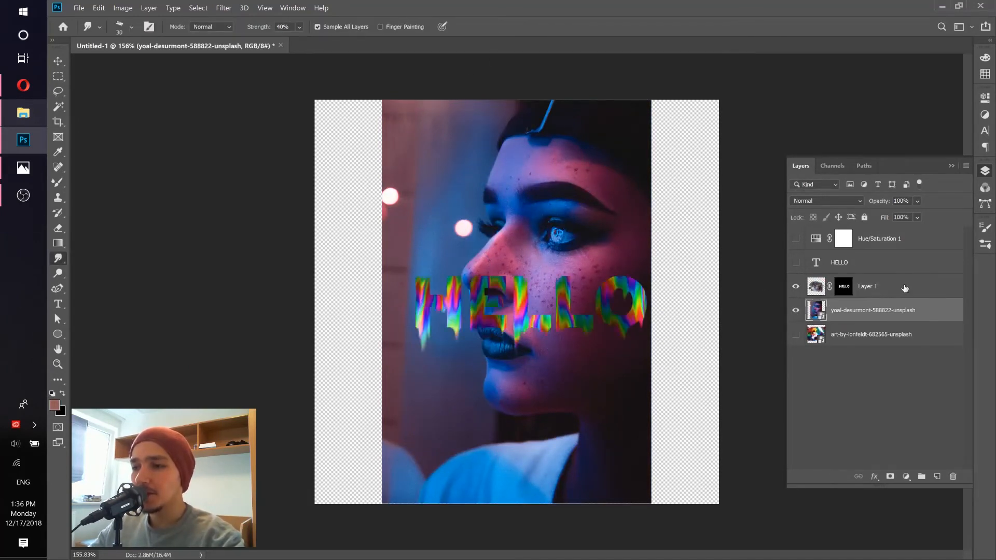
# Set Layer 1's blend mode to Divide and move the liquid HELLO text slightly up and left across the portrait's nose
pyautogui.click(57, 62)
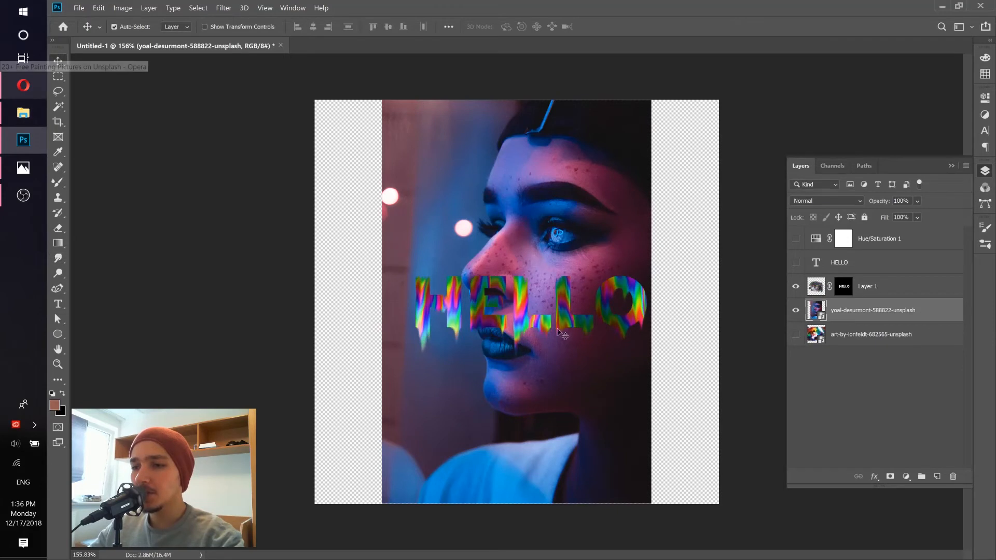
pyautogui.moveTo(567, 332); pyautogui.dragTo(557, 317)
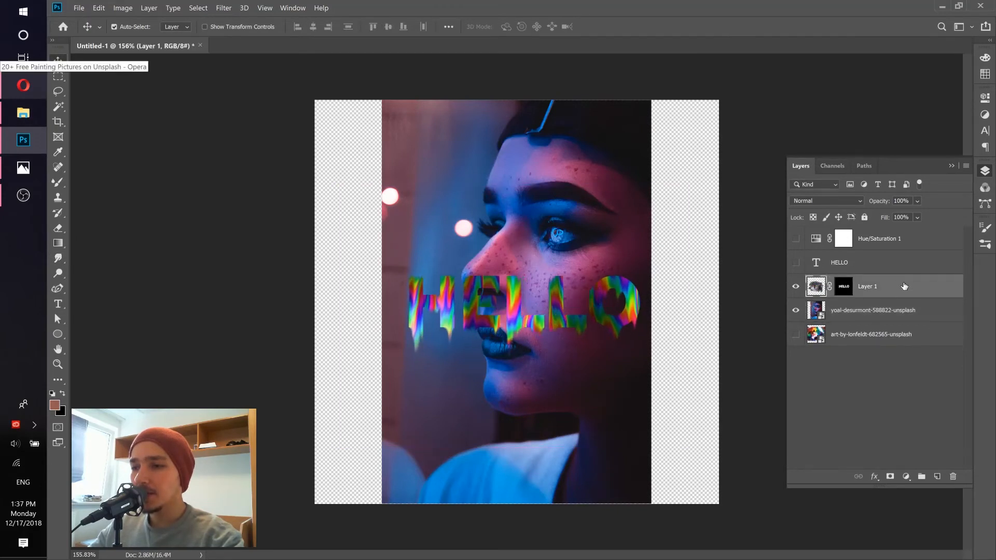
pyautogui.click(822, 206)
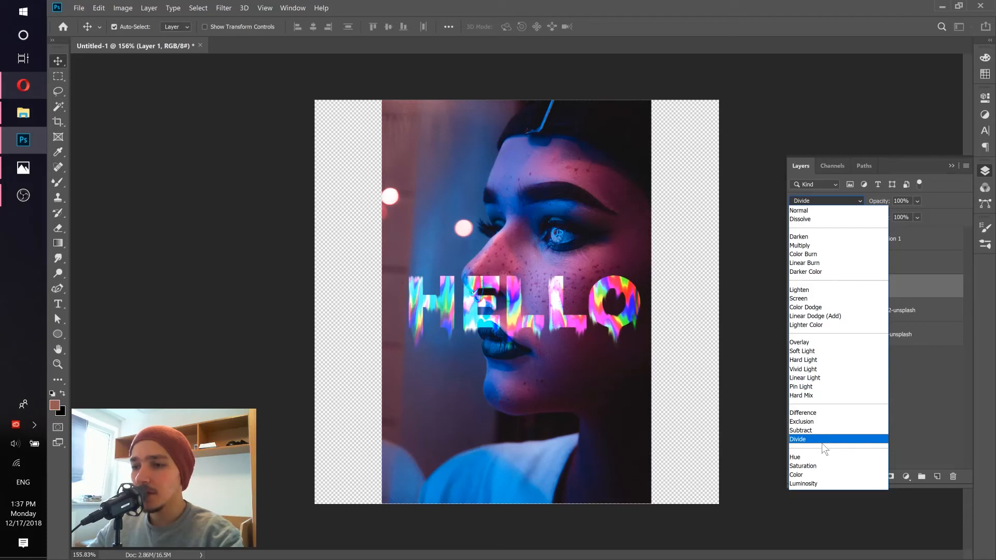
pyautogui.click(822, 441)
pyautogui.moveTo(524, 315); pyautogui.dragTo(513, 292)
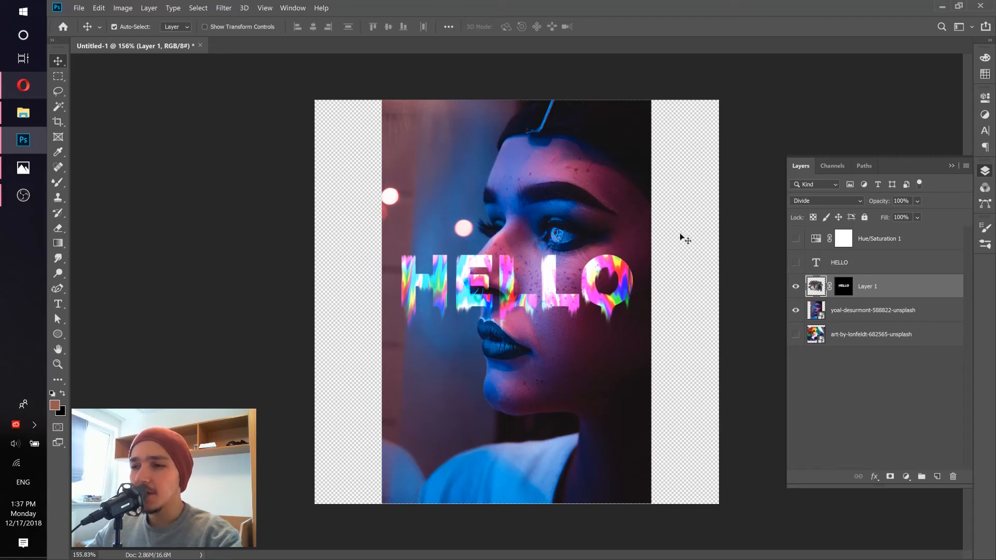
# Switch to Opera and look through the Learn From Fred YouTube uploads and the artwork posts on the Instagram profile
pyautogui.click(24, 86)
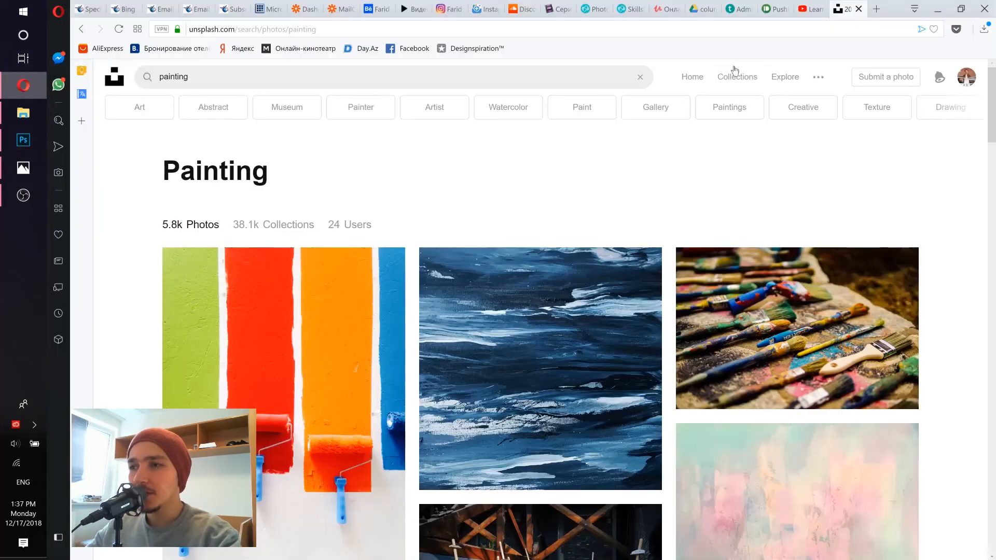
pyautogui.click(812, 9)
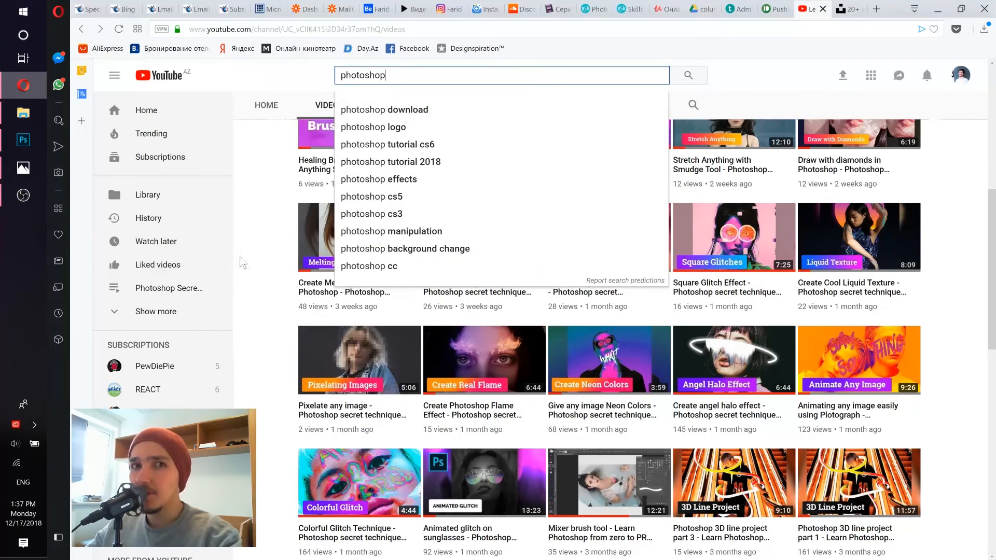
pyautogui.click(262, 255)
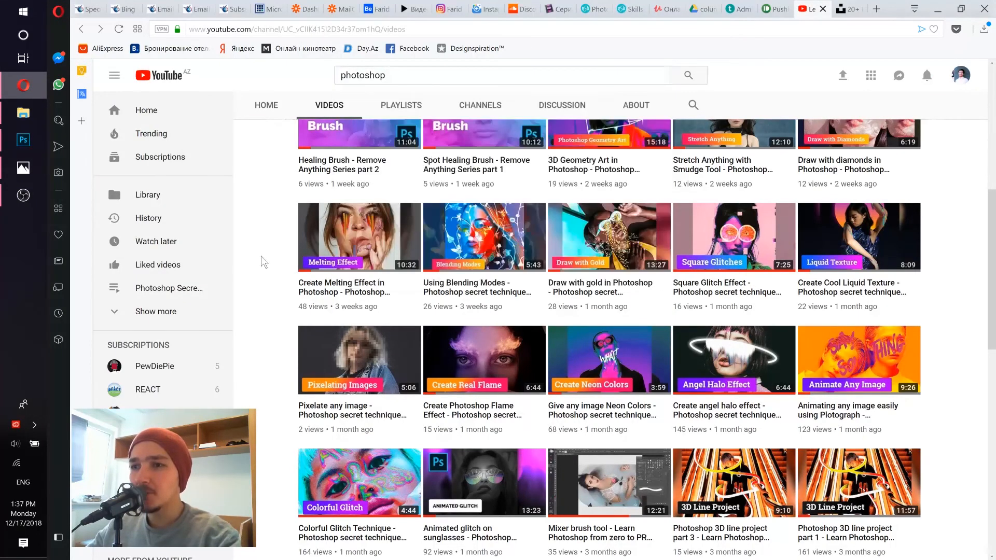
pyautogui.click(458, 6)
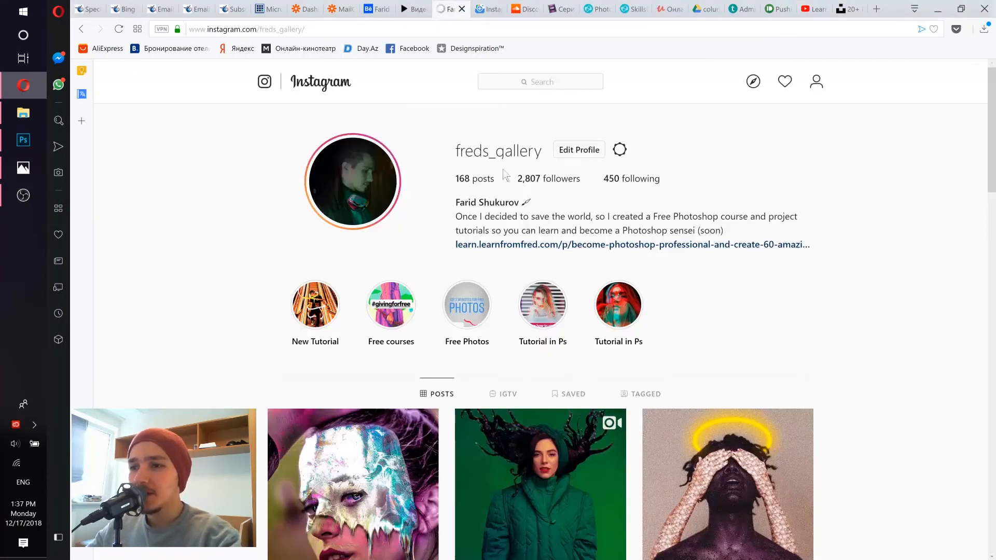
pyautogui.scroll(-10, 782, 262)
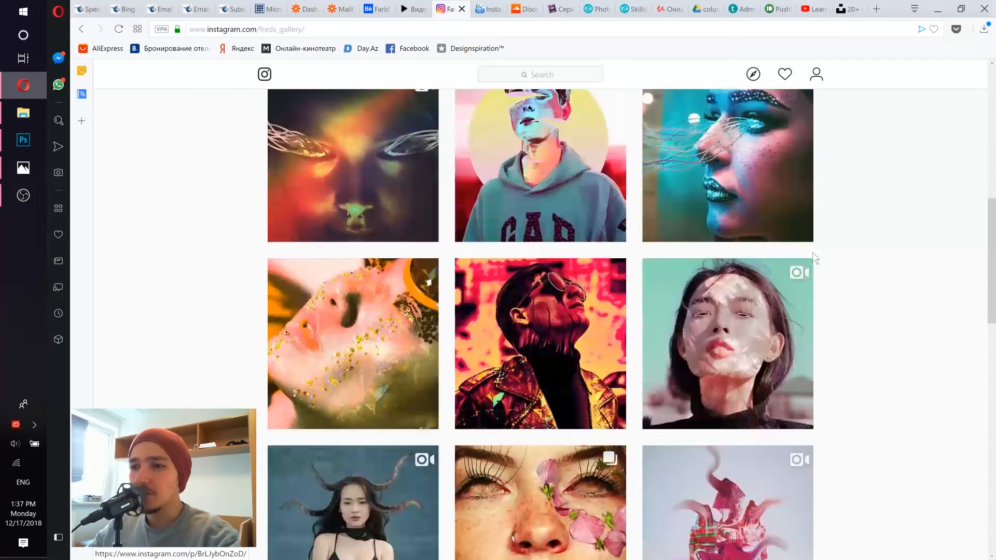
pyautogui.click(810, 9)
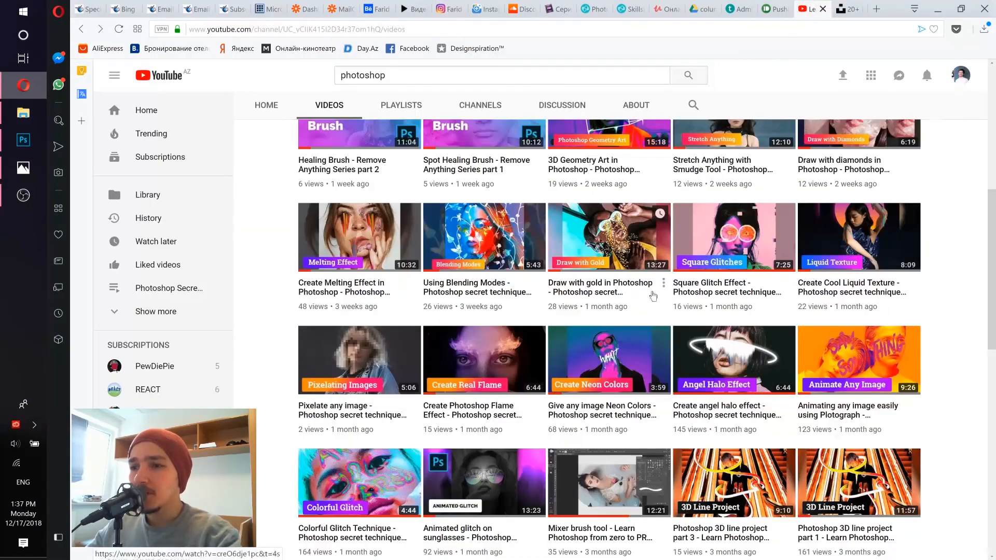
pyautogui.scroll(5, 632, 291)
pyautogui.scroll(-3, 653, 275)
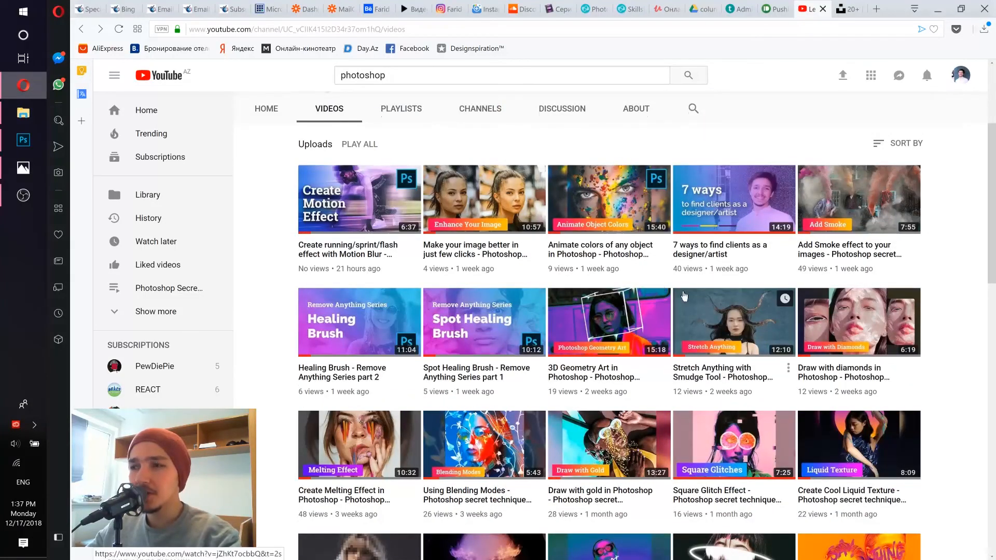
pyautogui.scroll(3, 684, 298)
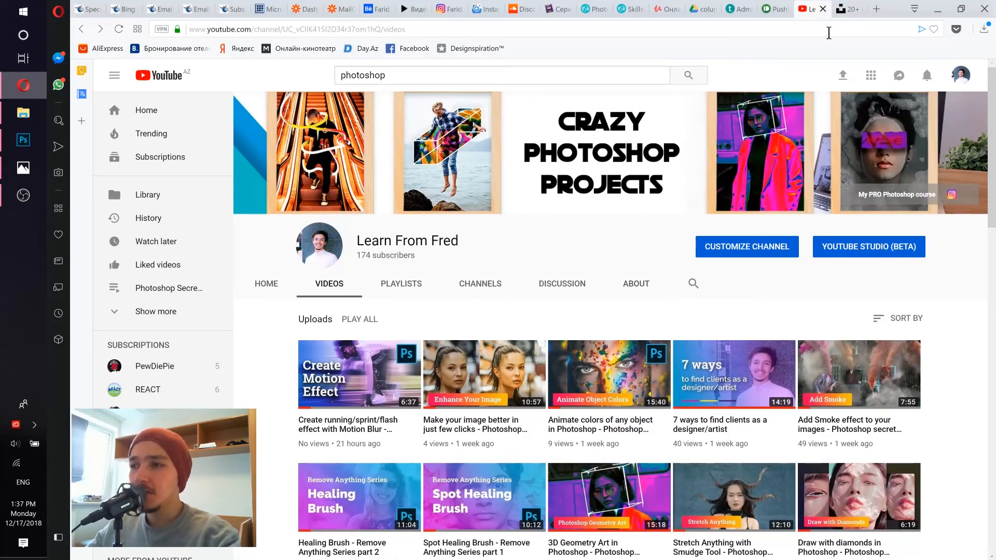
# Open learnfromfred.com in a new browser tab and look through the course's example projects
pyautogui.click(876, 9)
pyautogui.write('learnfromfred.com')
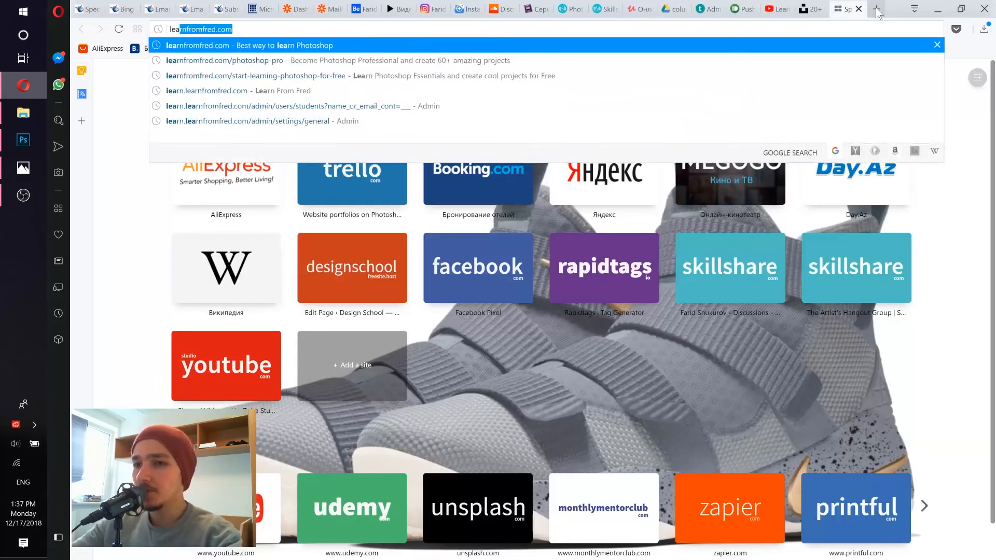
pyautogui.press('Return')
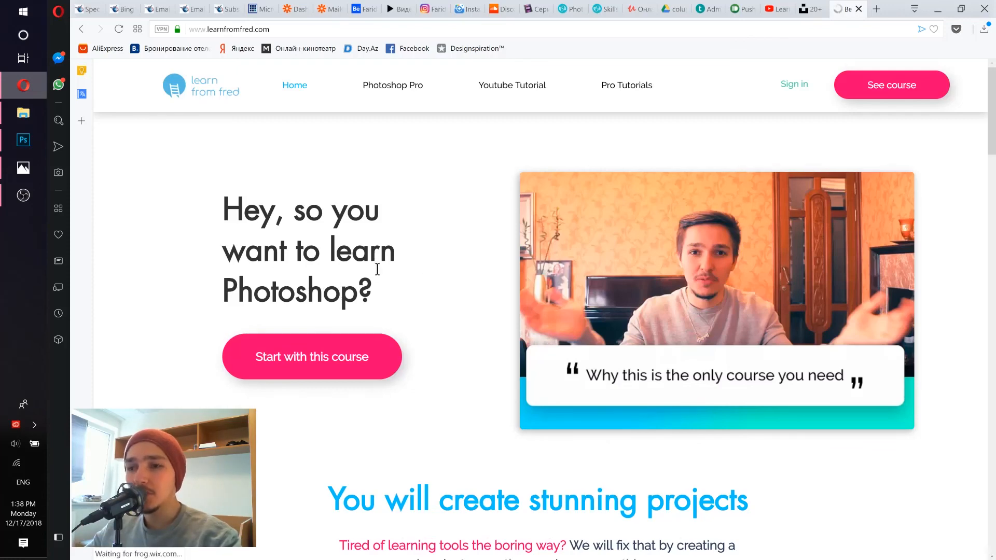
pyautogui.scroll(-10, 397, 270)
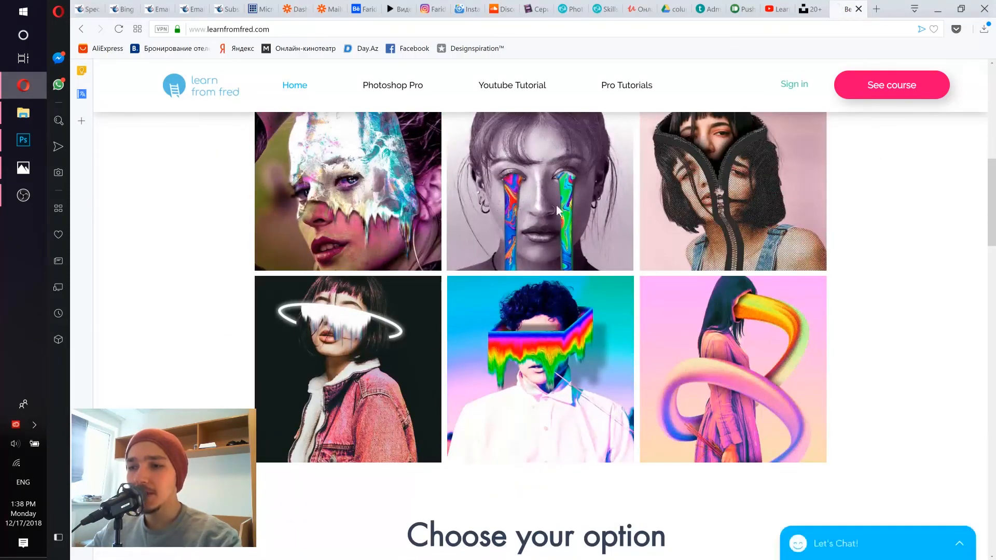